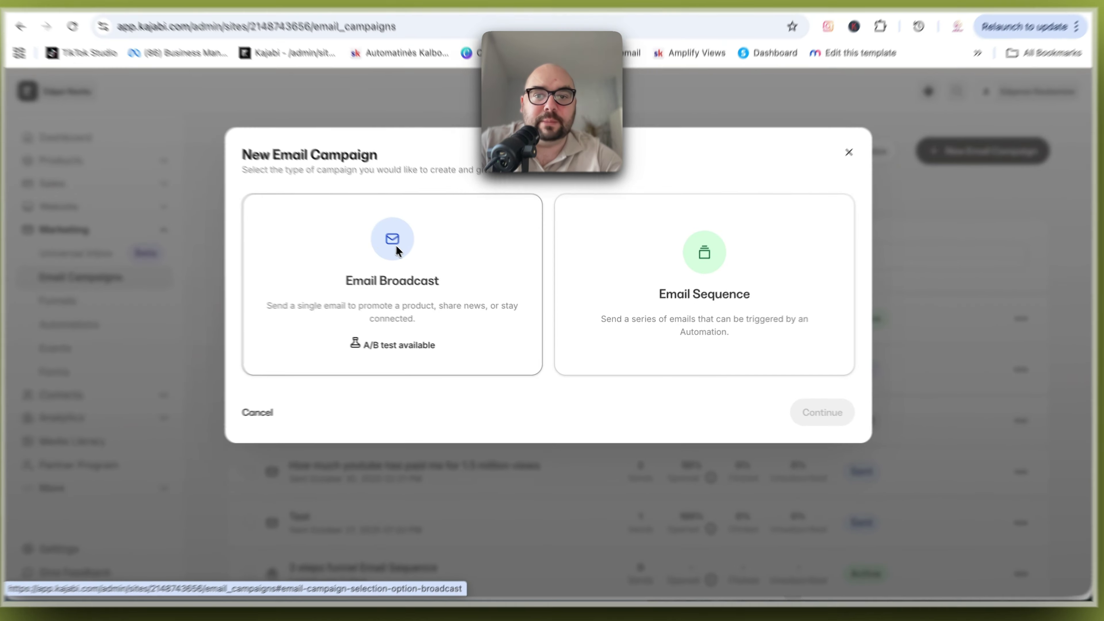
Start a new Email Broadcast campaign and choose the Simple Text template for it.
click(389, 259)
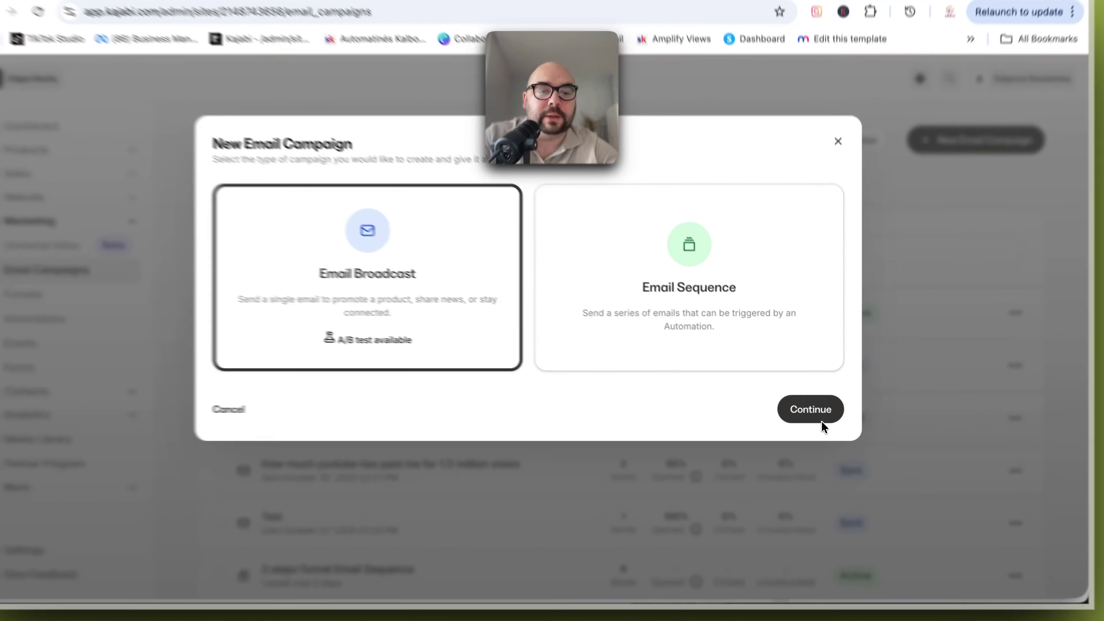
click(821, 419)
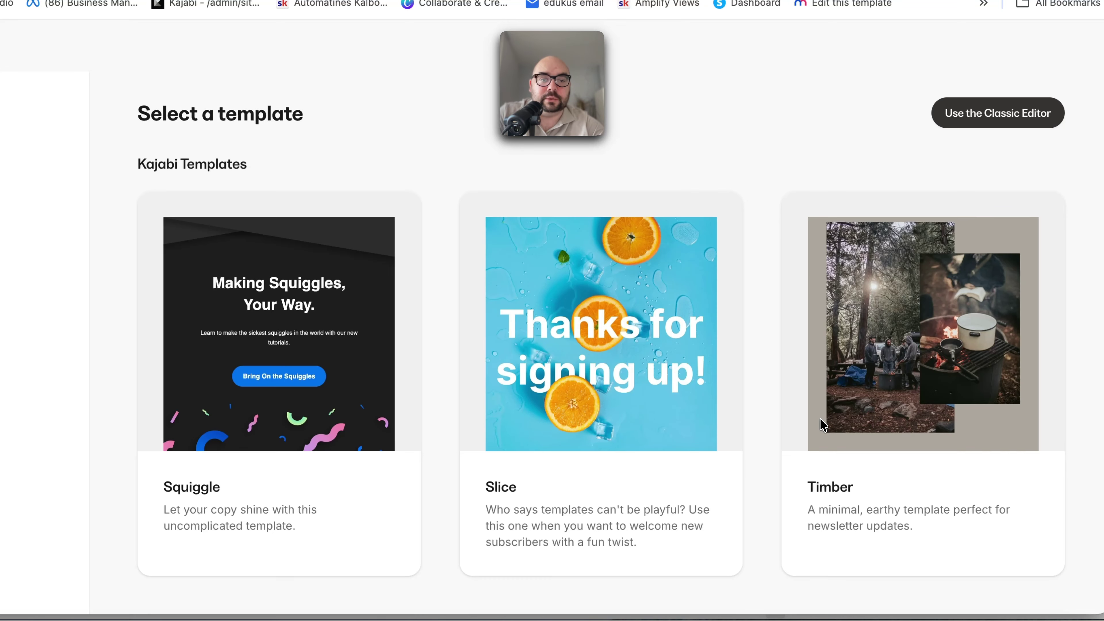
scroll(531, 400, down, 15)
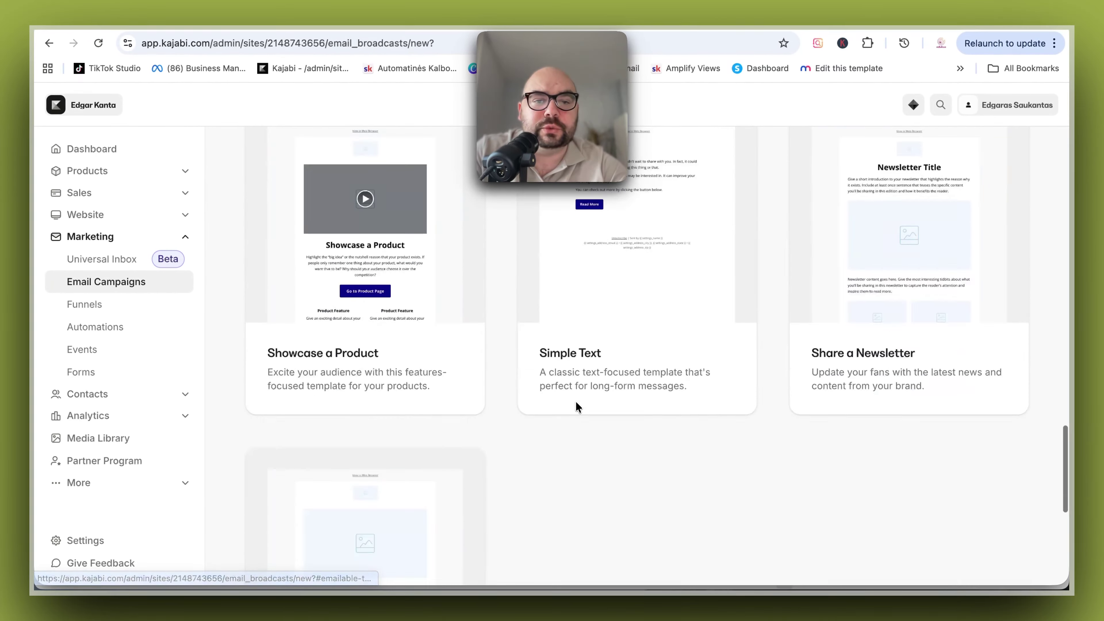
scroll(576, 403, up, 10)
scroll(576, 402, down, 6)
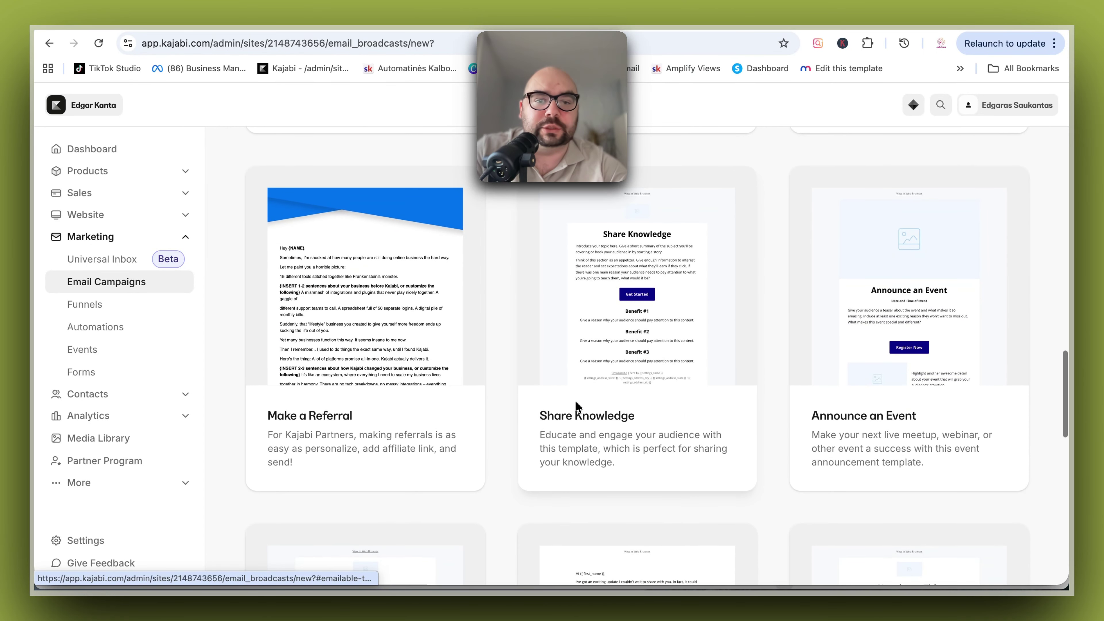
scroll(594, 316, down, 5)
click(594, 316)
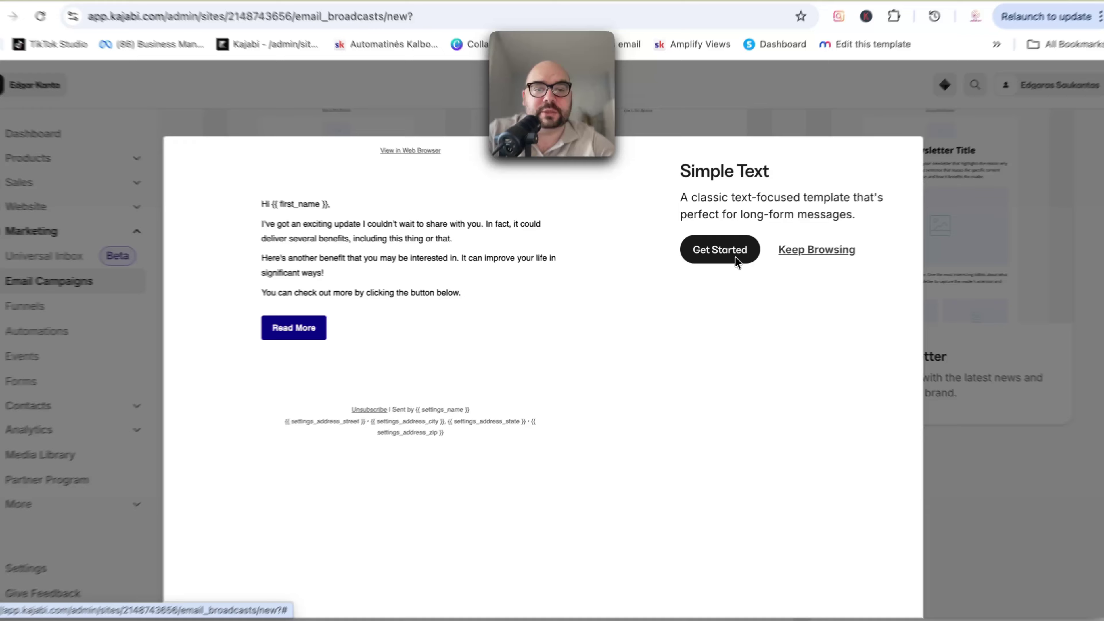
Create the broadcast from the Simple Text template with the title "Test email".
click(717, 260)
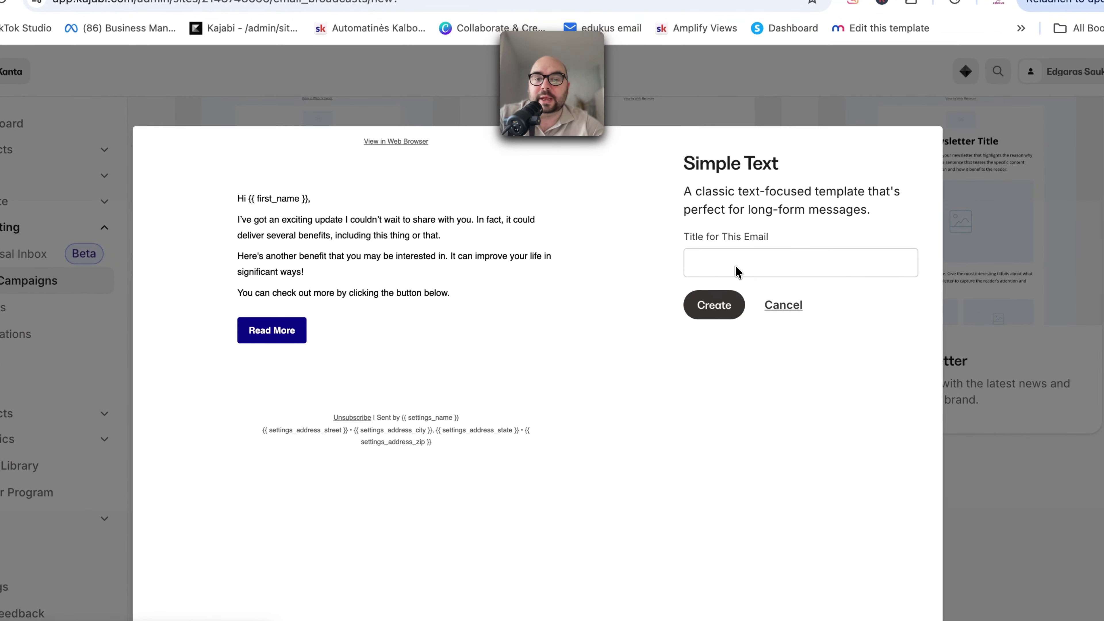
click(719, 272)
text(Test email)
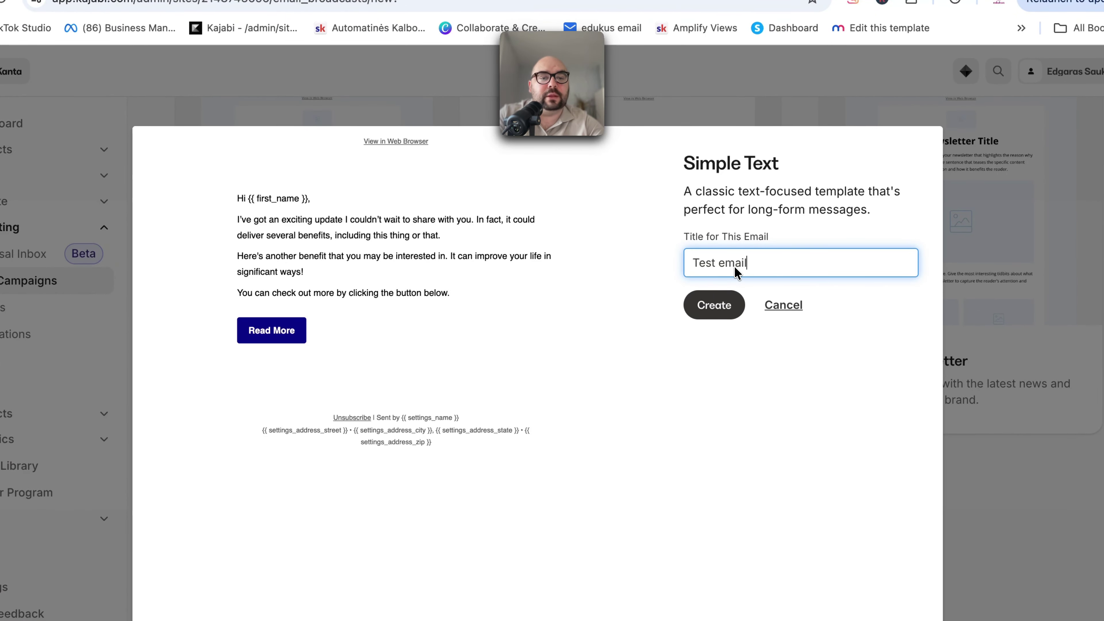
click(713, 304)
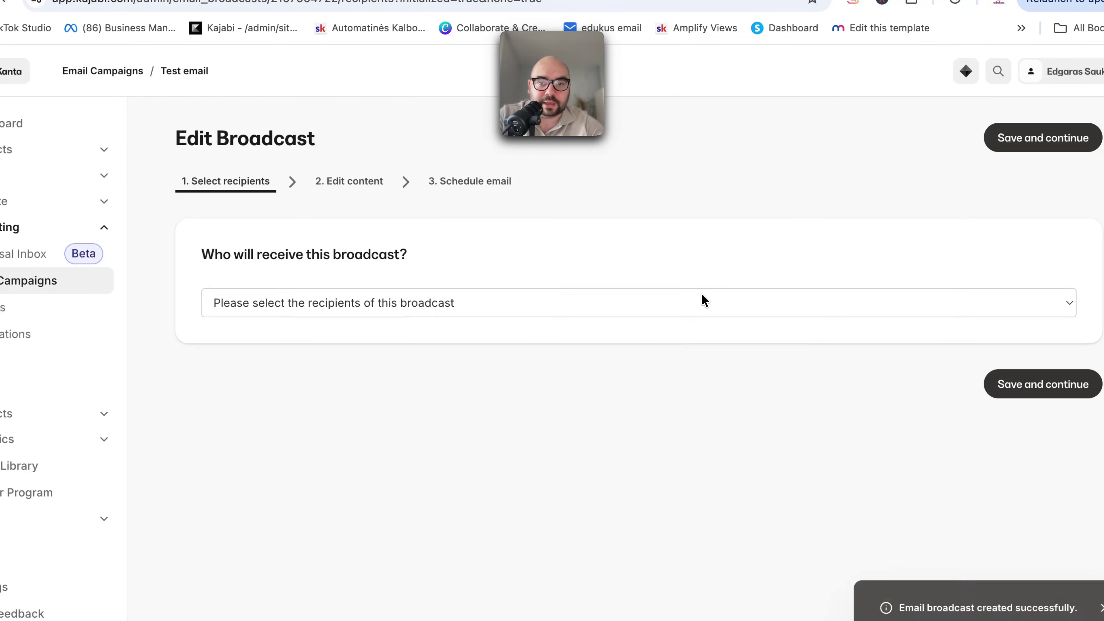
Set the broadcast's recipients to All Contacts and save to continue to the content stage.
click(635, 313)
click(347, 341)
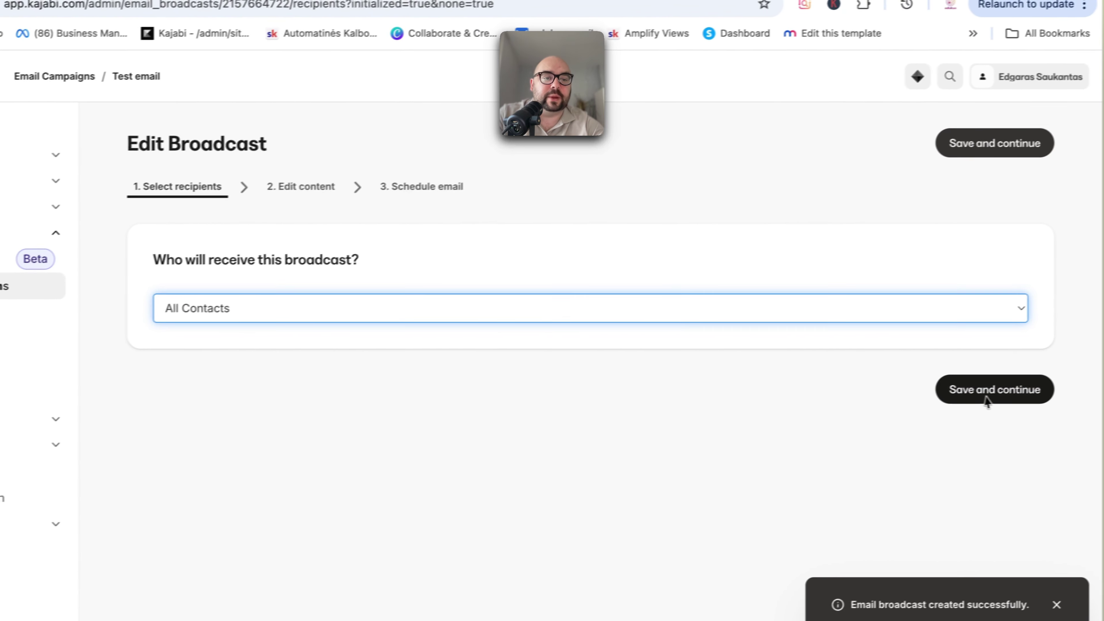
click(987, 398)
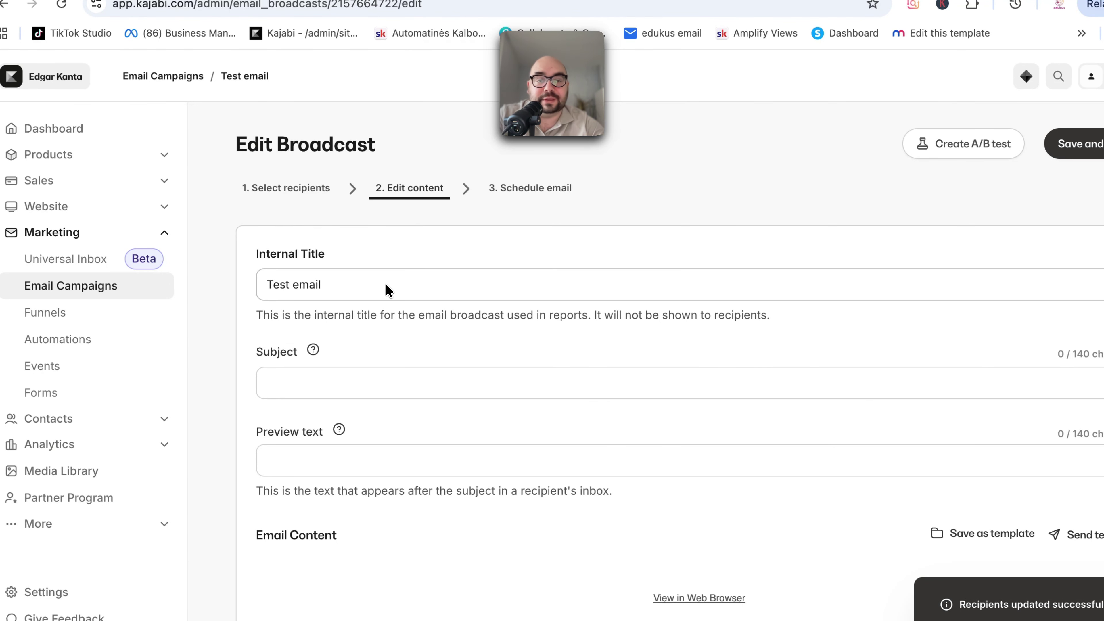
Fill in the broadcast's subject as "test subject" and its preview text as "test preview text".
drag(386, 283, 207, 285)
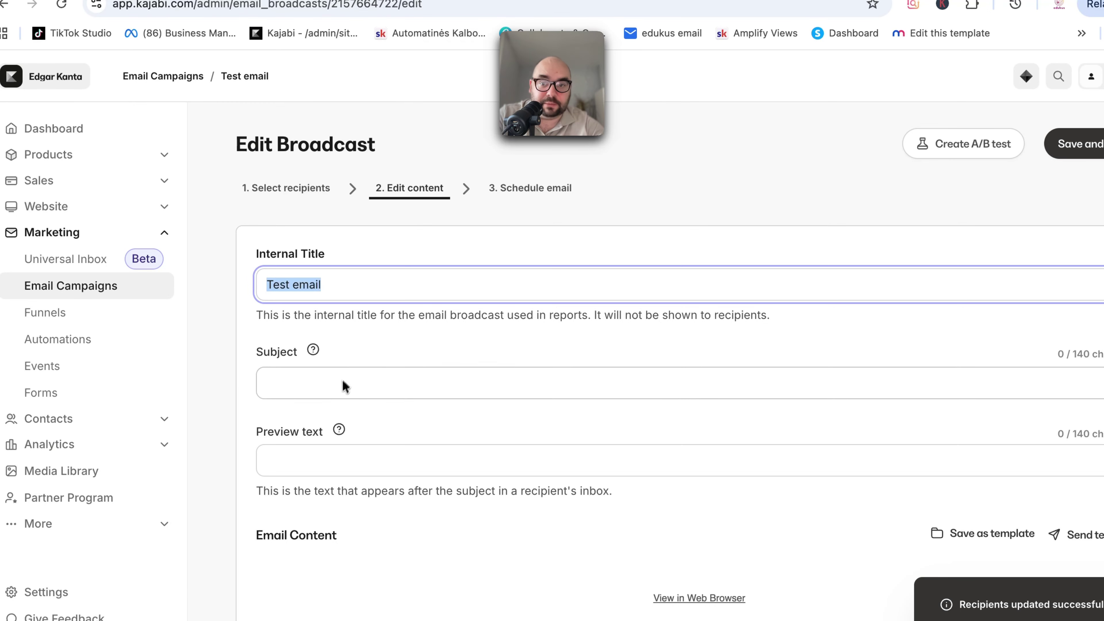
click(343, 389)
text(test subject)
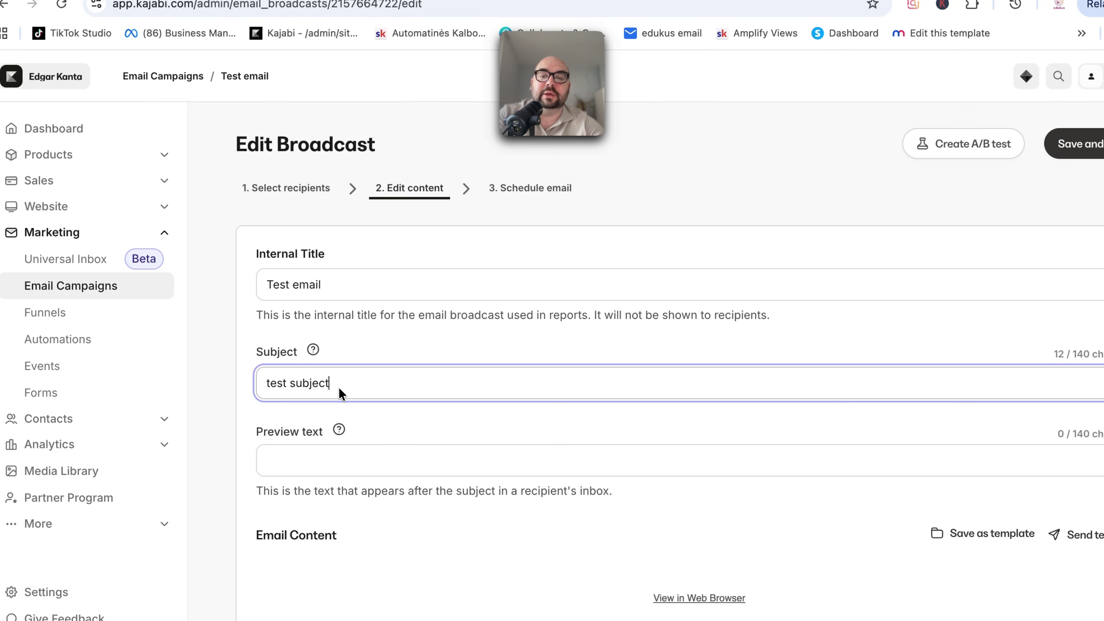
scroll(388, 384, down, 5)
click(404, 227)
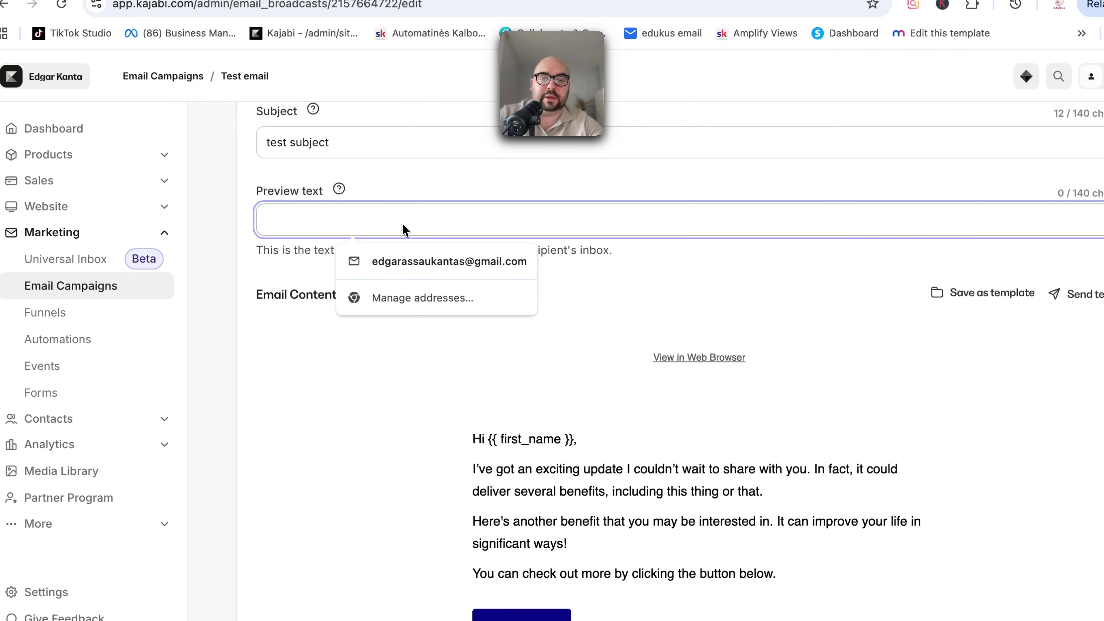
text(test pre)
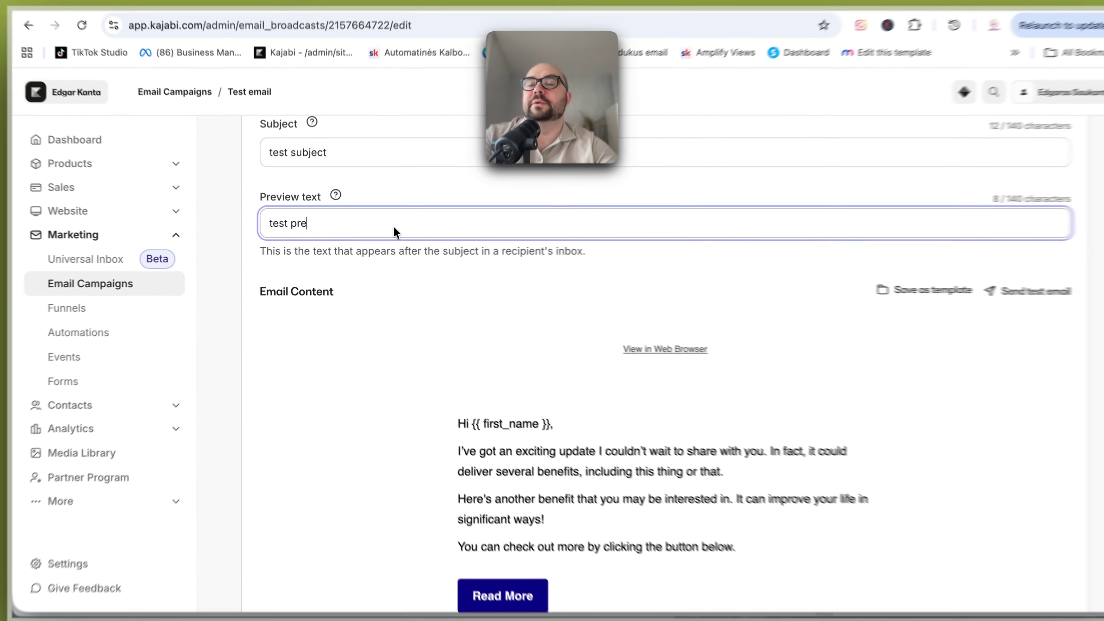
text(view text)
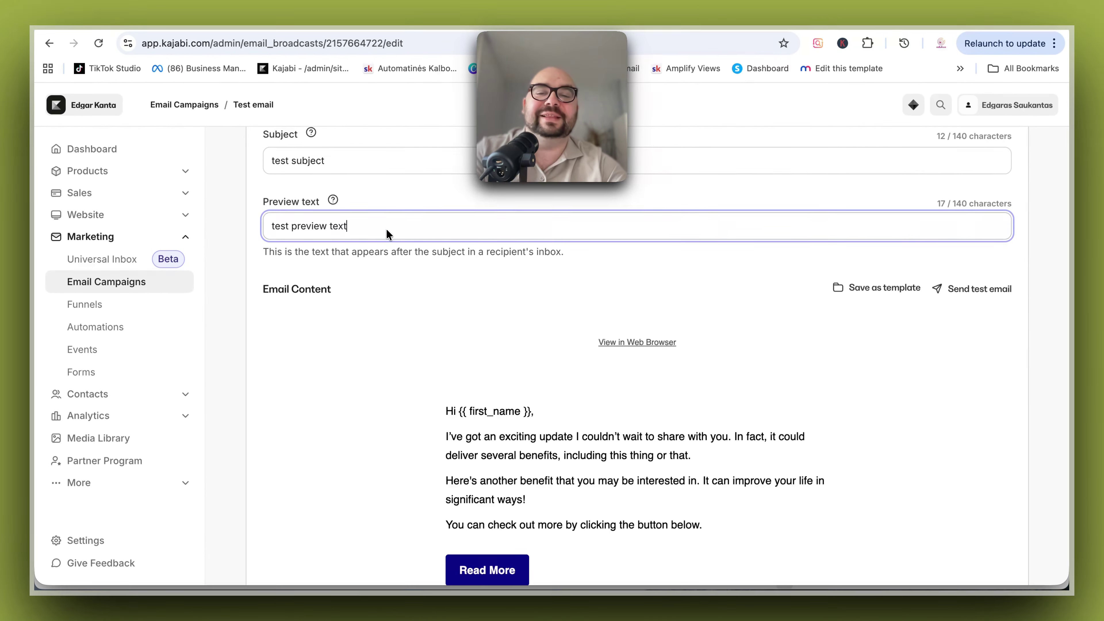
Look over the email content and start a new automation for the Test email broadcast.
mouse_move(641, 314)
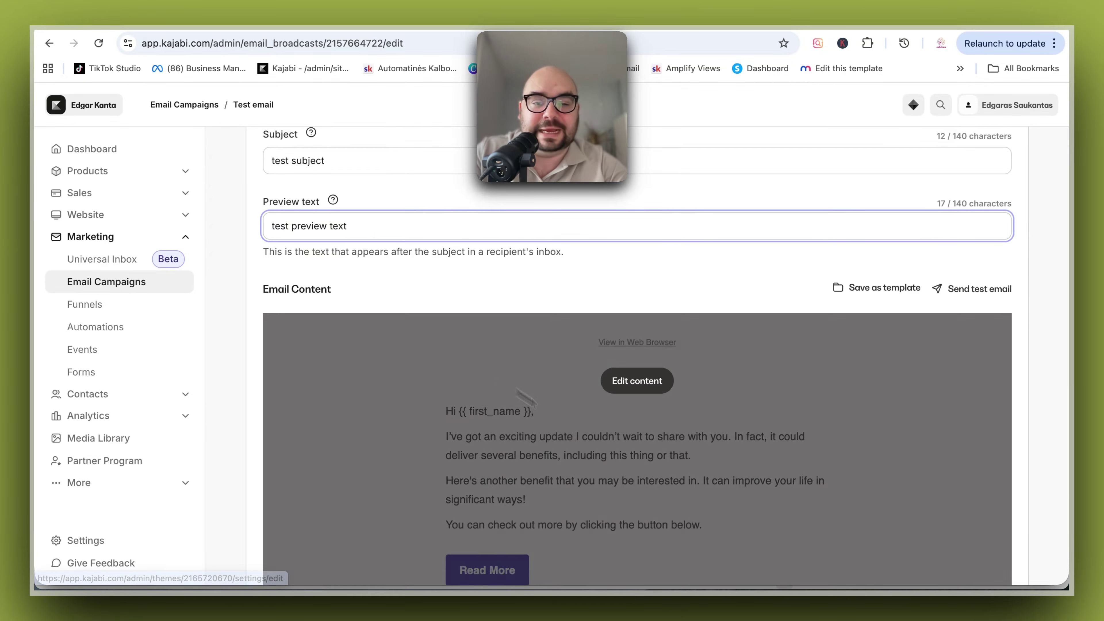
scroll(633, 465, down, 4)
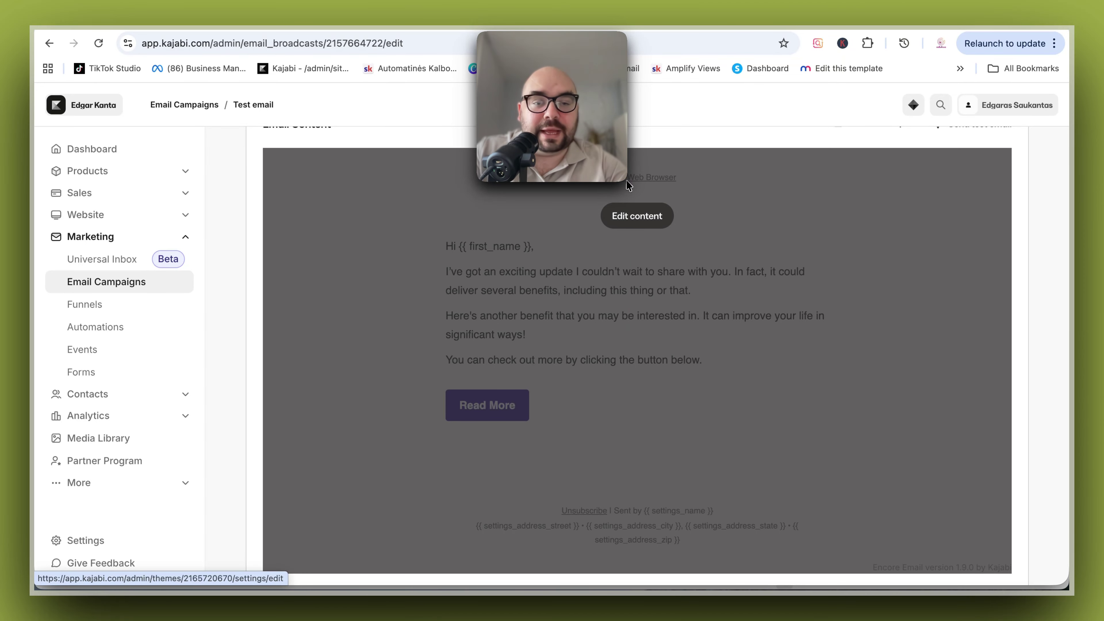
scroll(637, 274, down, 8)
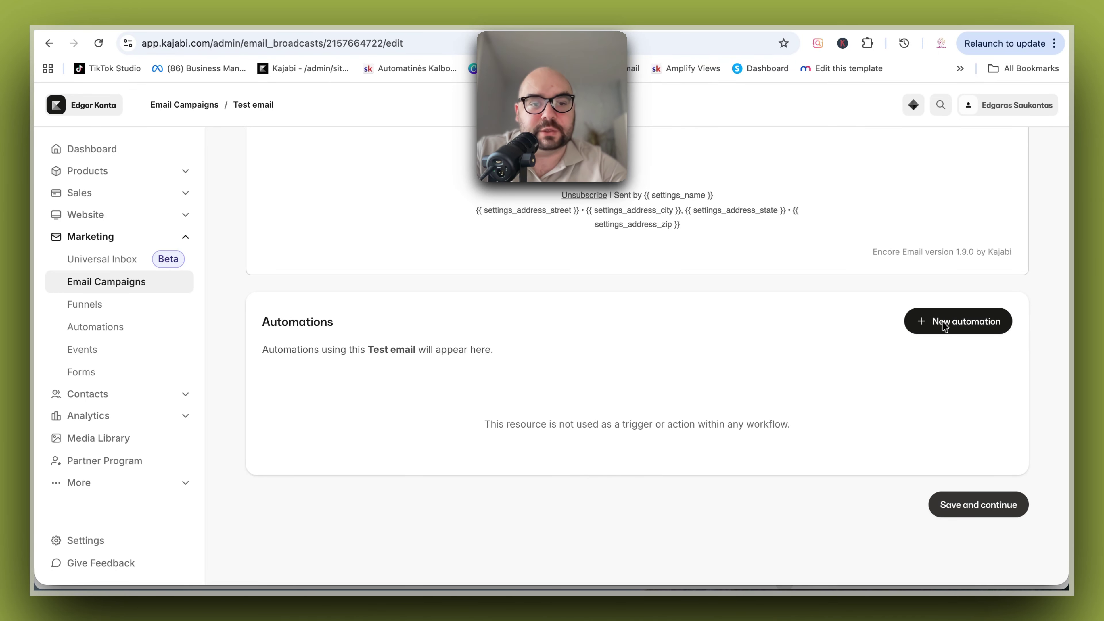
click(961, 327)
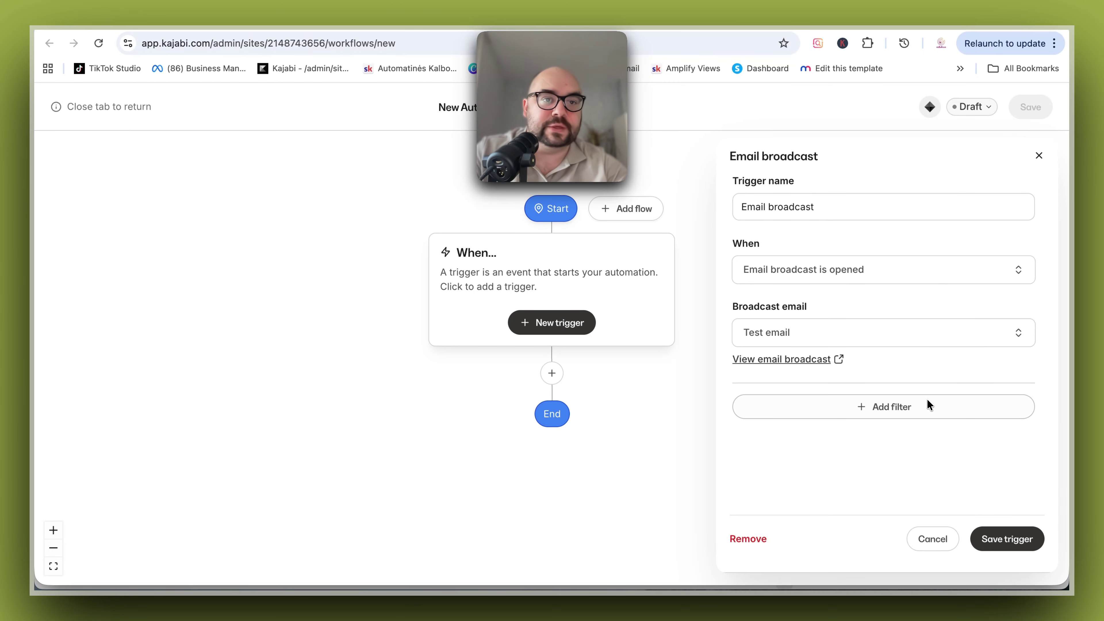
click(913, 408)
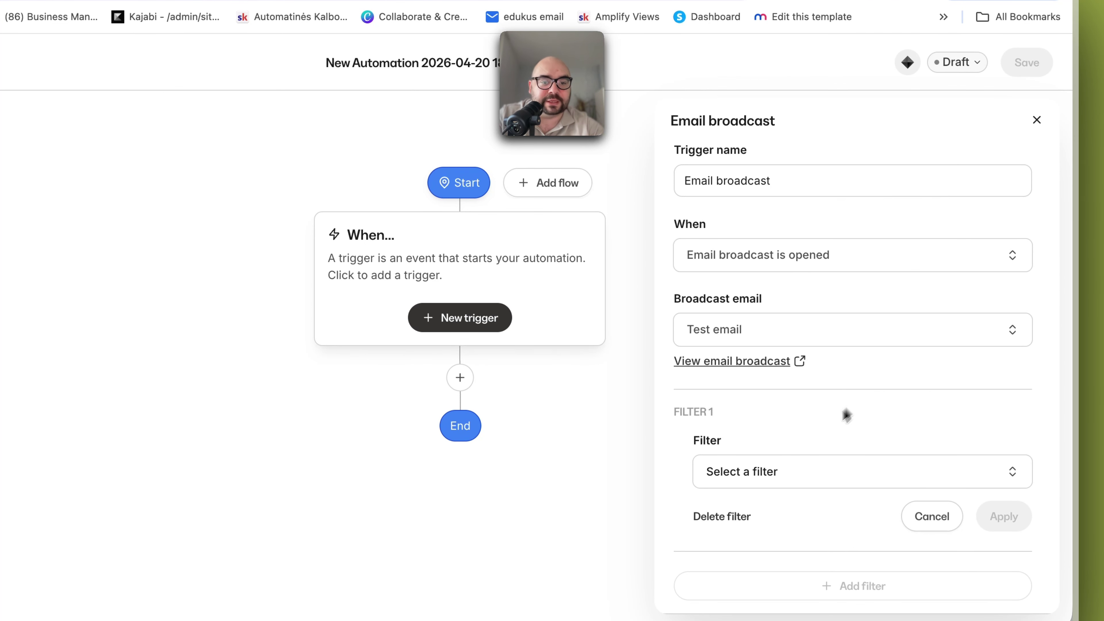
scroll(847, 415, down, 2)
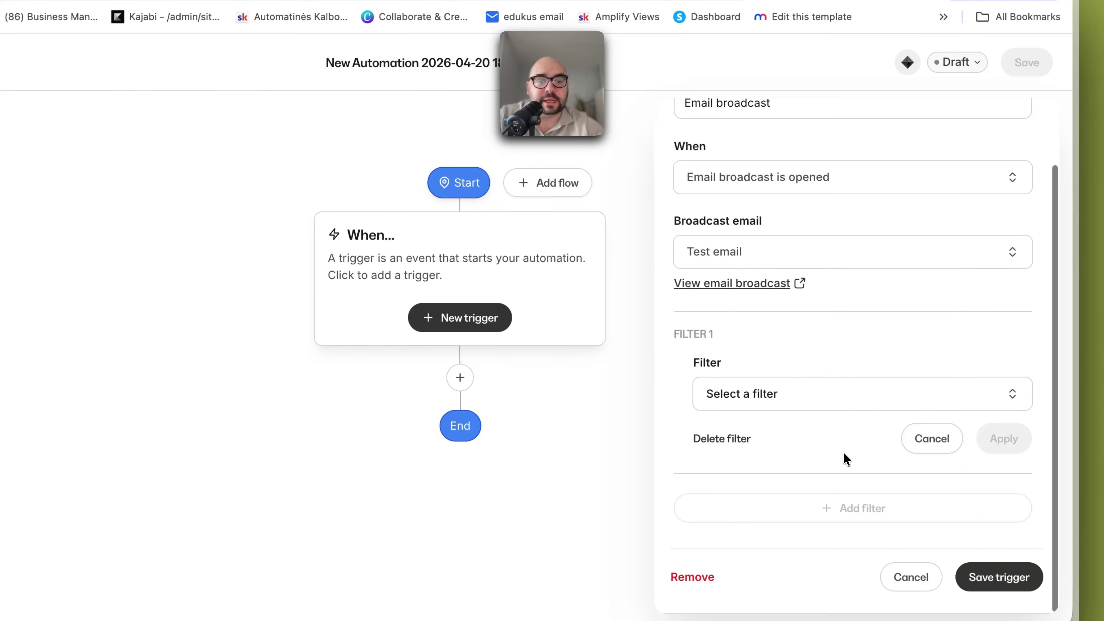
click(940, 439)
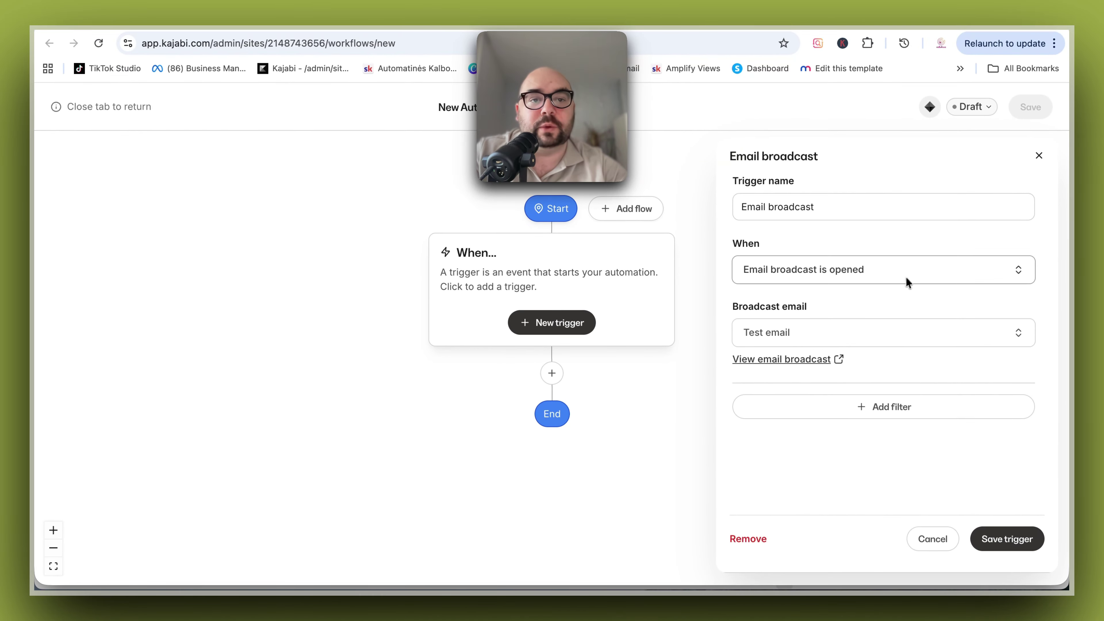
Check the available trigger events and save the trigger as "Email broadcast is opened" for Test email.
click(909, 268)
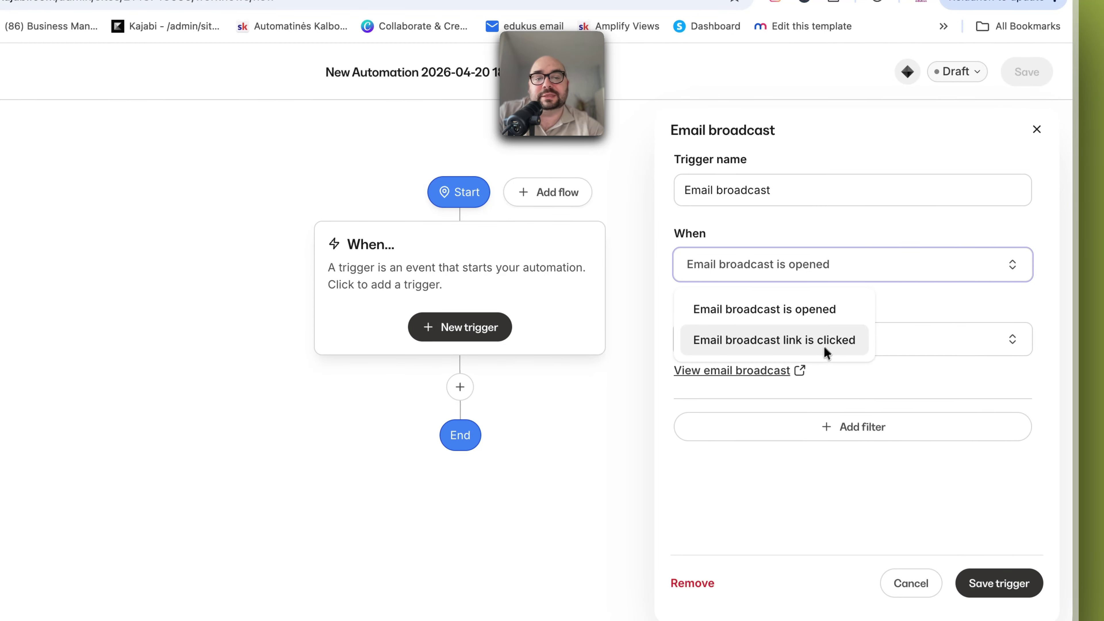
click(900, 305)
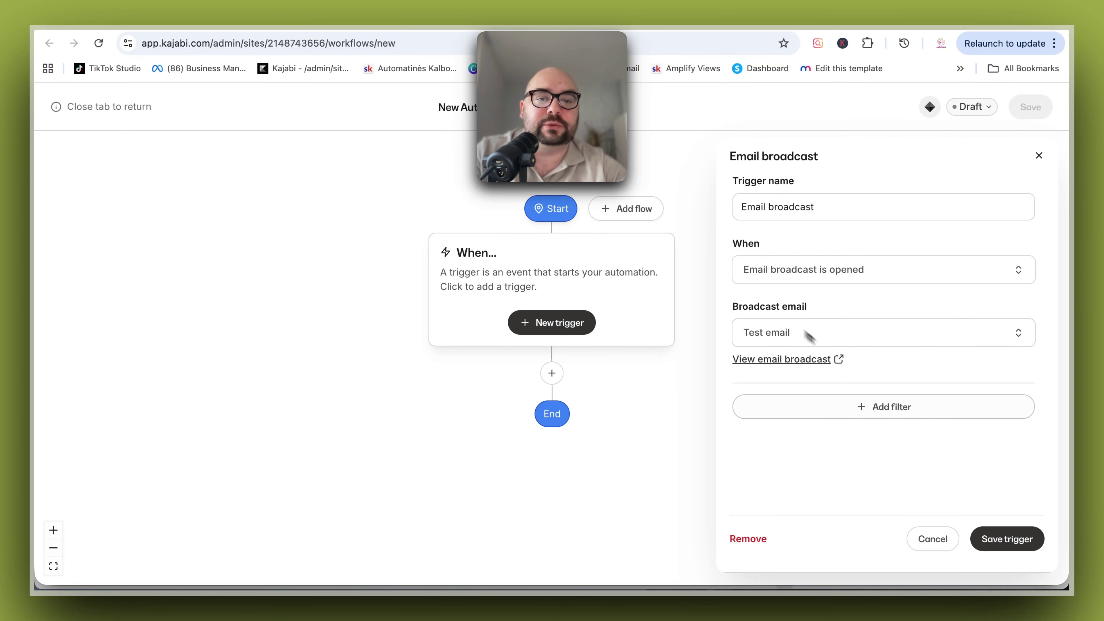
click(1000, 539)
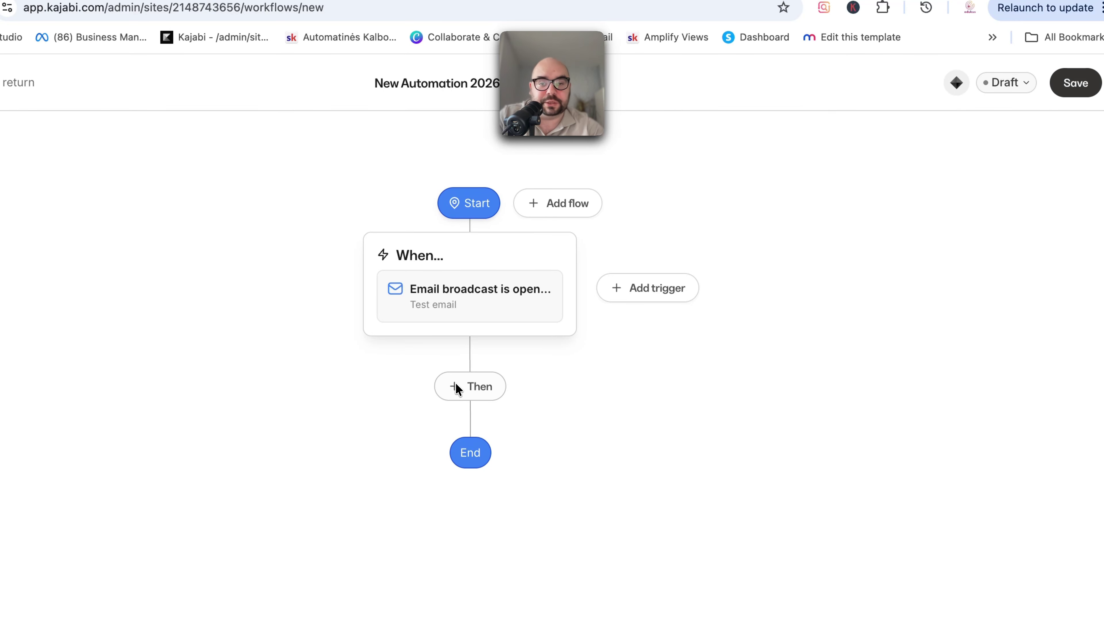
Add an "Add a tag" action after the trigger, using Test tag, and save it.
click(458, 392)
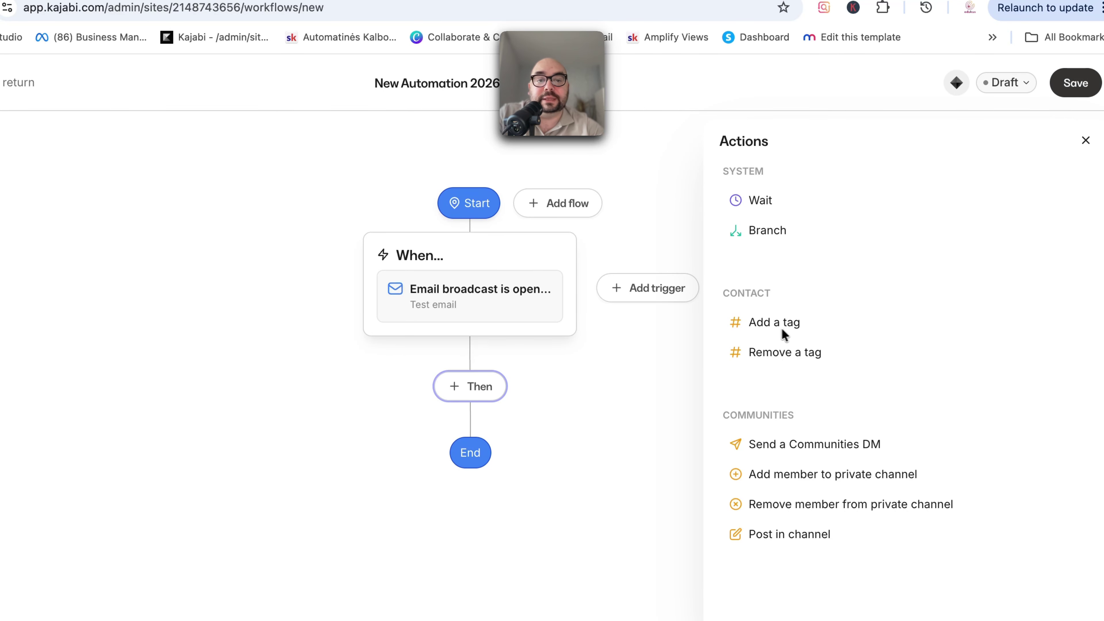
scroll(797, 361, down, 10)
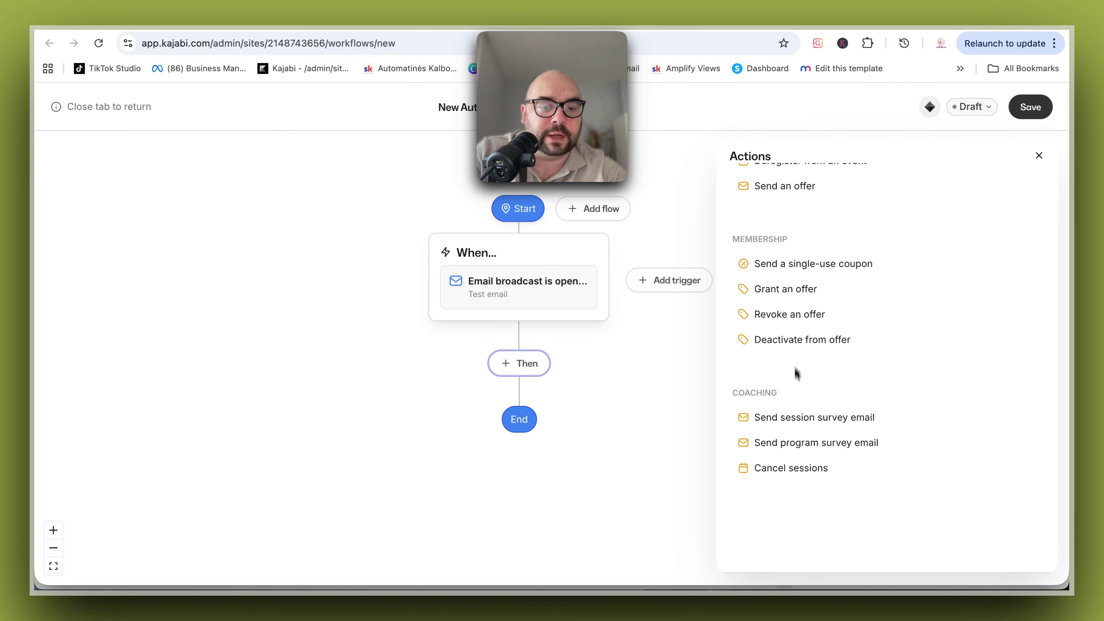
scroll(865, 422, up, 10)
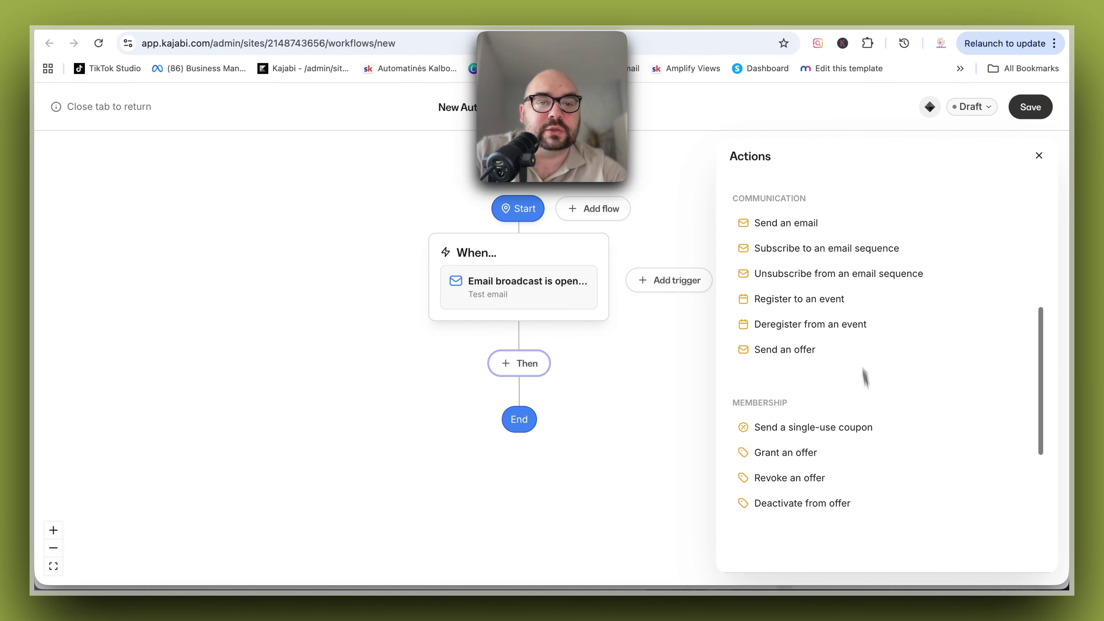
scroll(841, 207, up, 3)
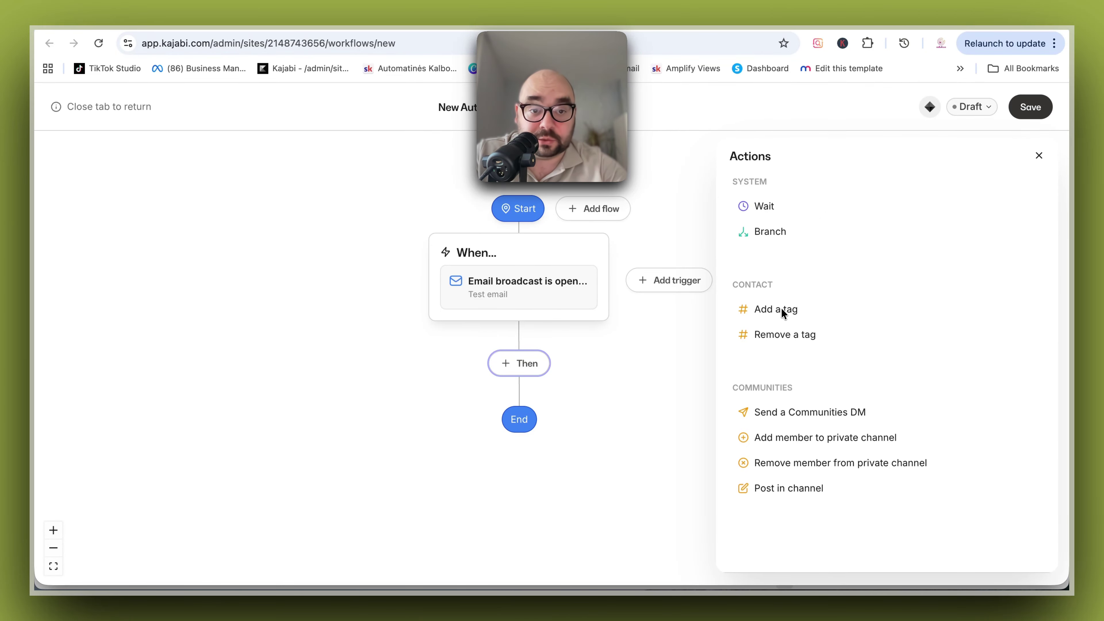
click(778, 310)
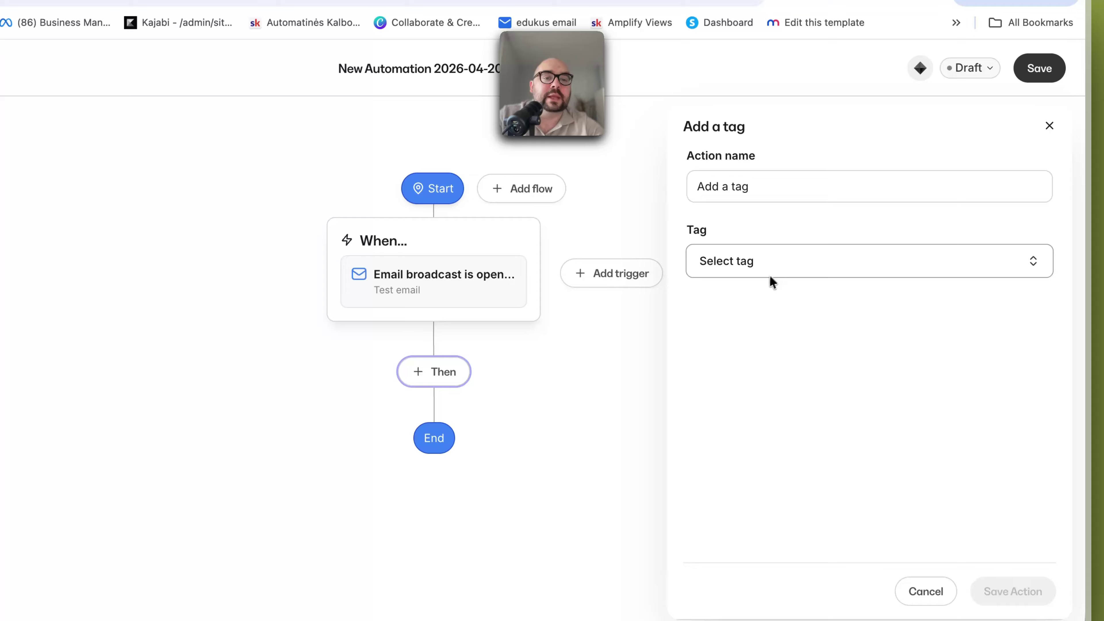
click(771, 273)
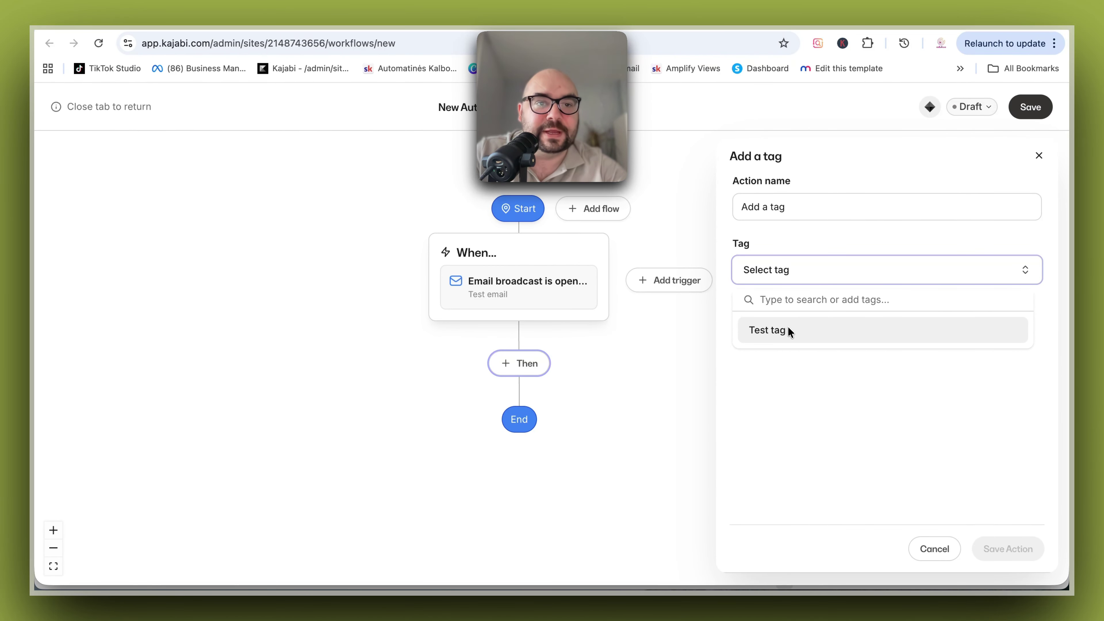
click(787, 326)
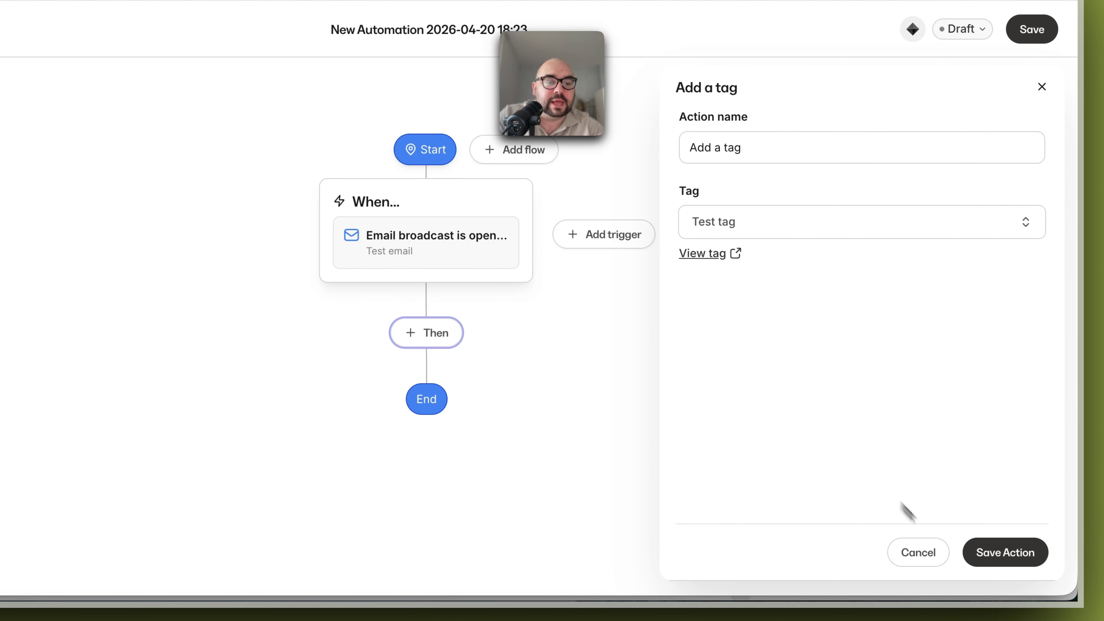
click(1008, 559)
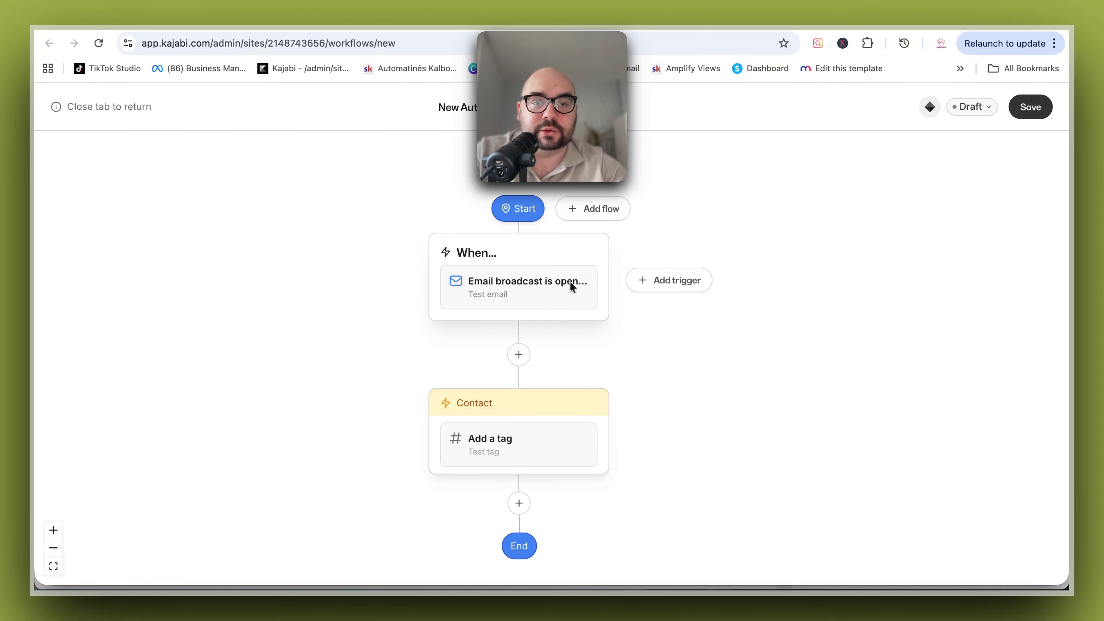
Add a second flow to the automation and look through the trigger types available for it.
click(606, 210)
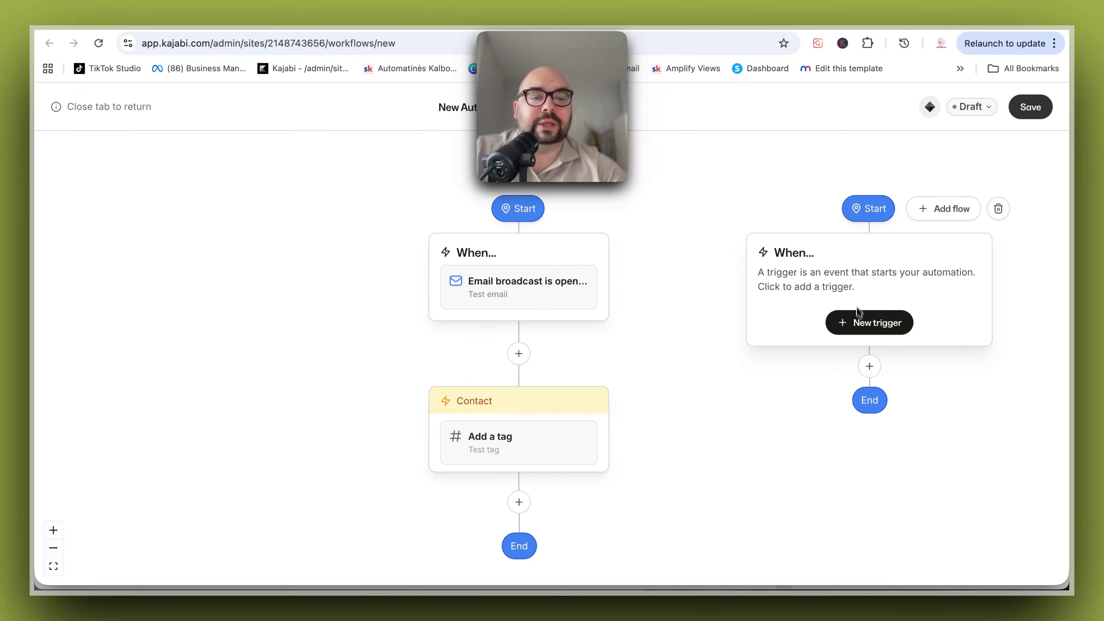
click(864, 320)
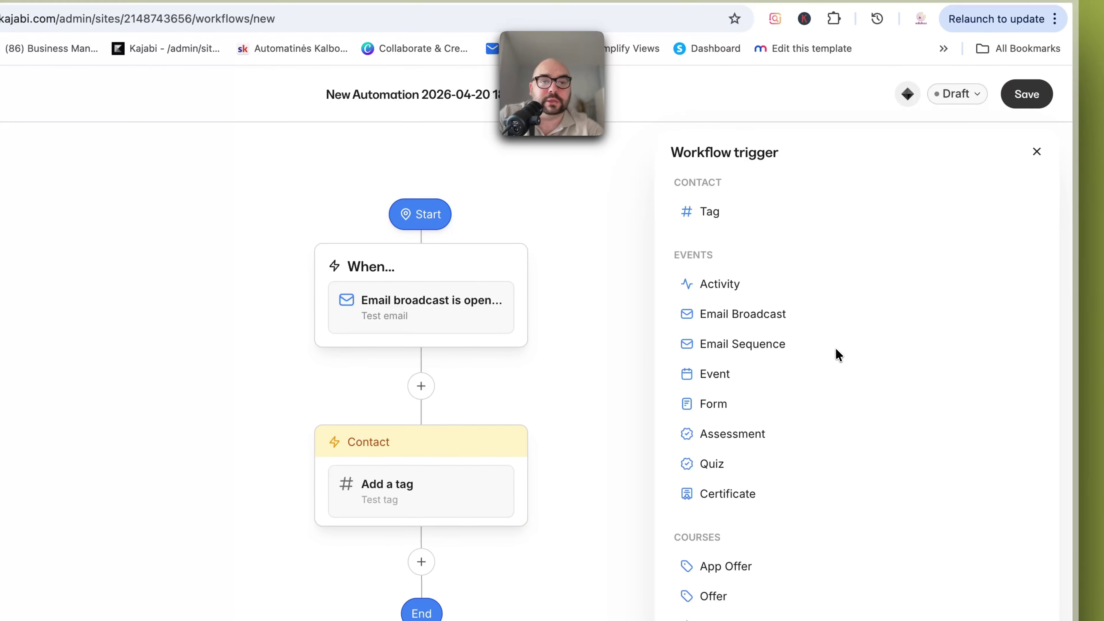
scroll(781, 278, down, 3)
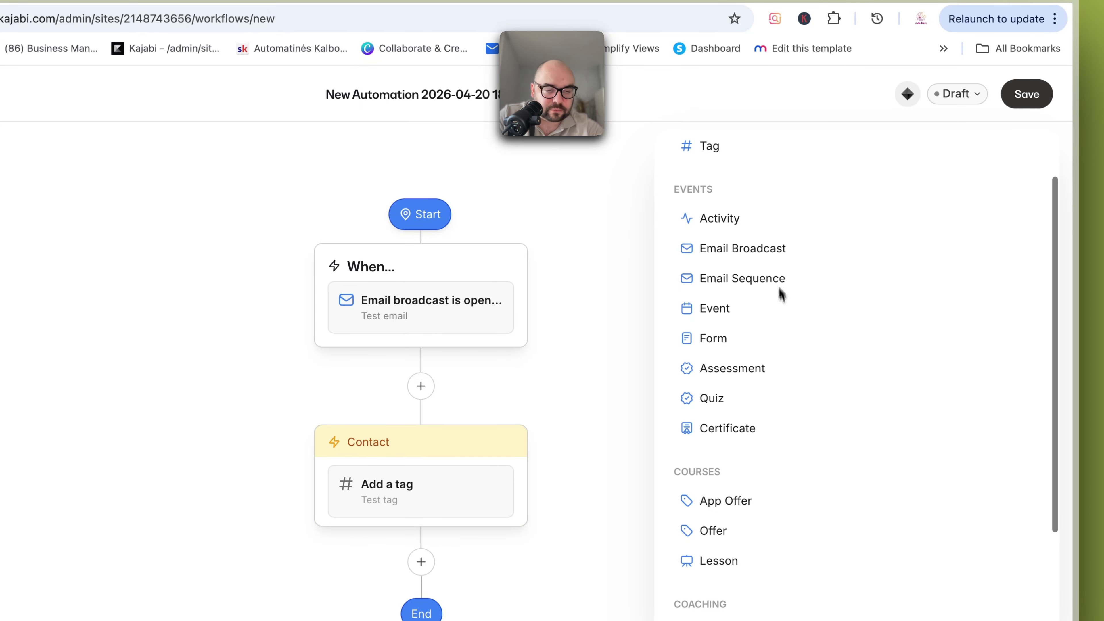
scroll(776, 274, up, 2)
scroll(738, 448, down, 2)
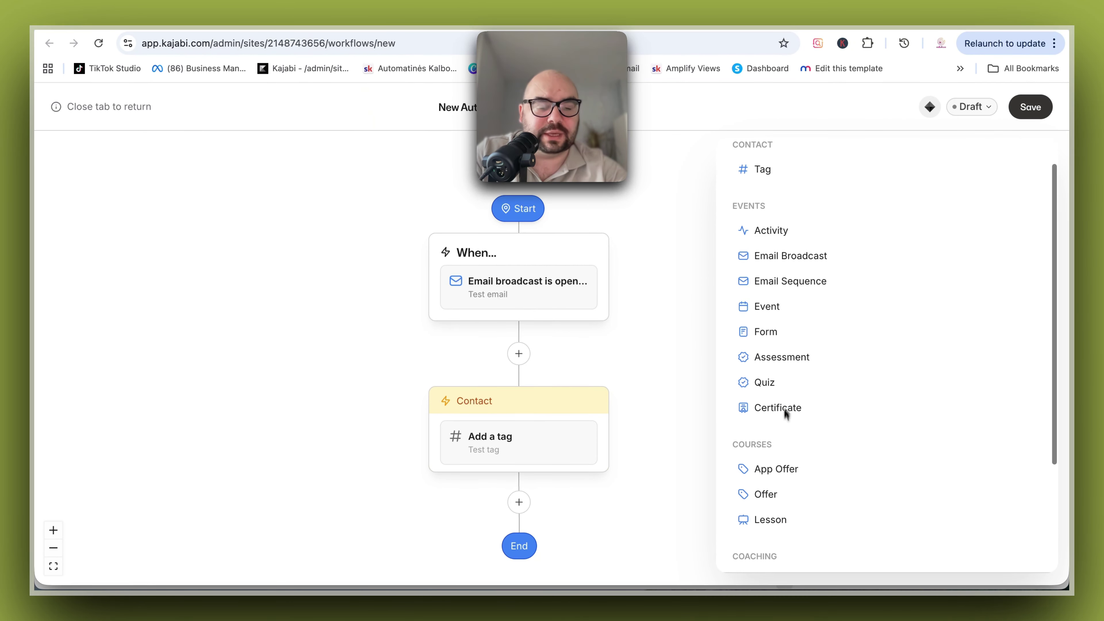
scroll(786, 400, down, 2)
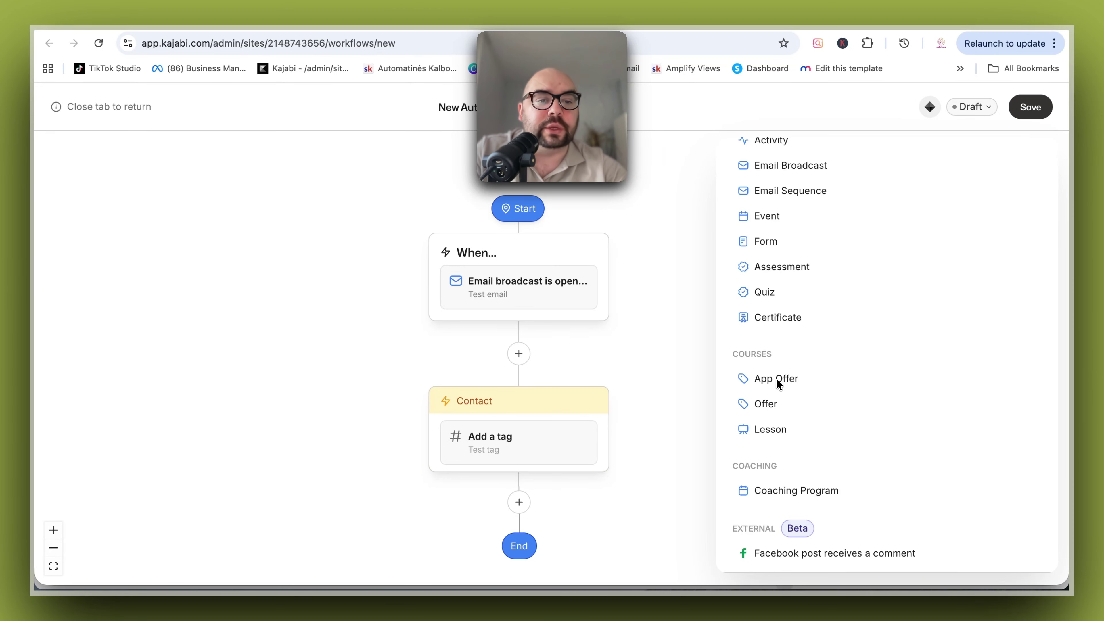
scroll(791, 306, up, 3)
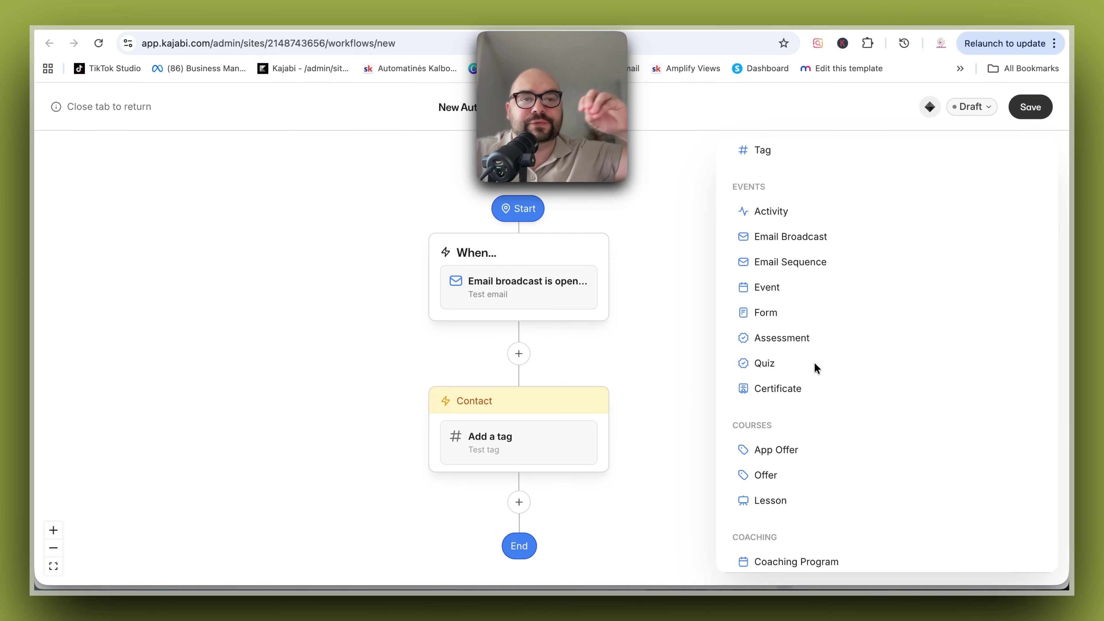
scroll(816, 367, down, 2)
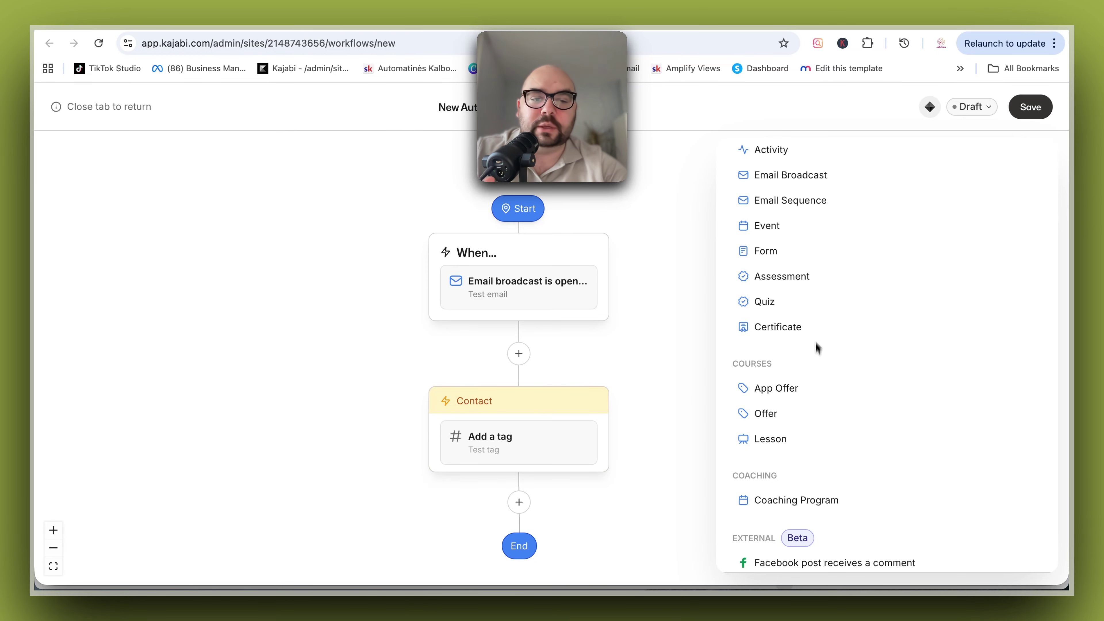
scroll(818, 331, down, 2)
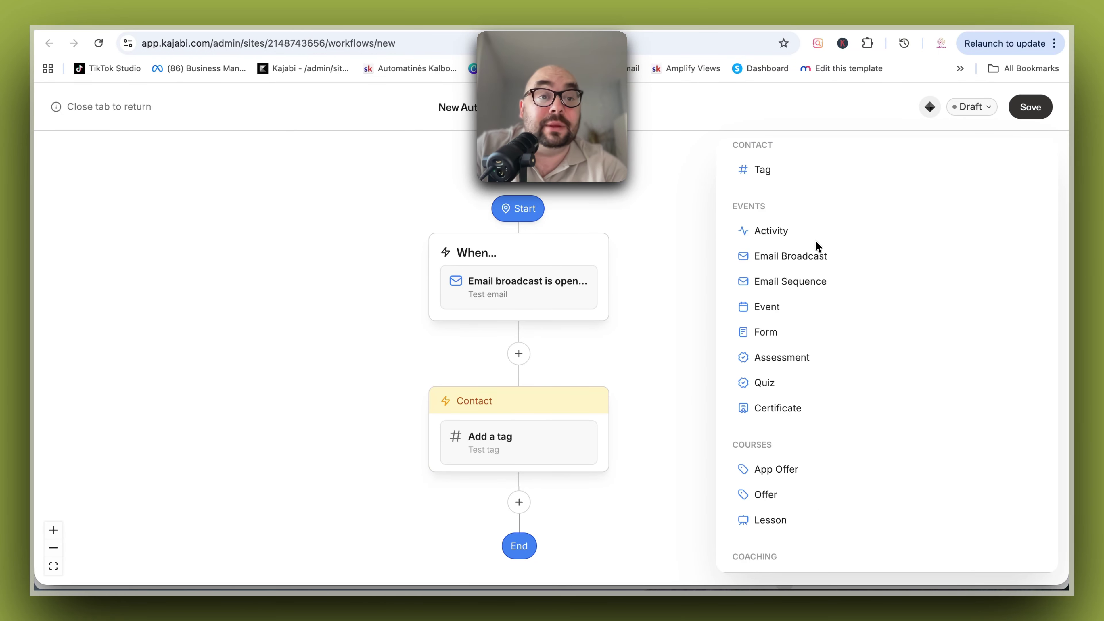
Give the second flow an Email Broadcast trigger for "Email broadcast link is clicked" on "How much youtube has paid me for 1.5 million views".
click(806, 257)
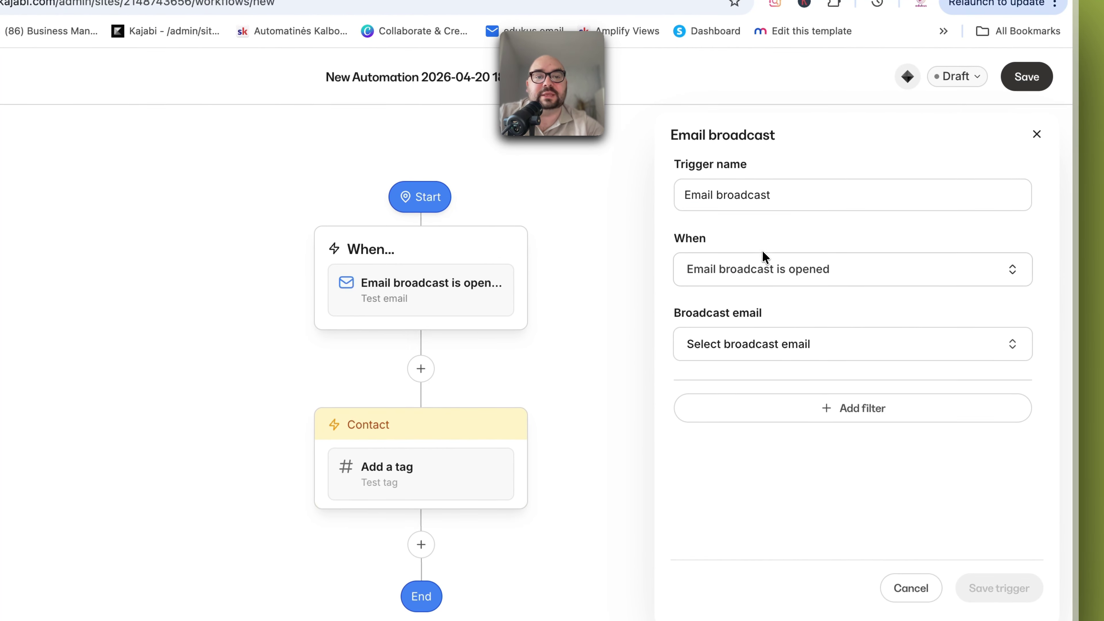
click(845, 269)
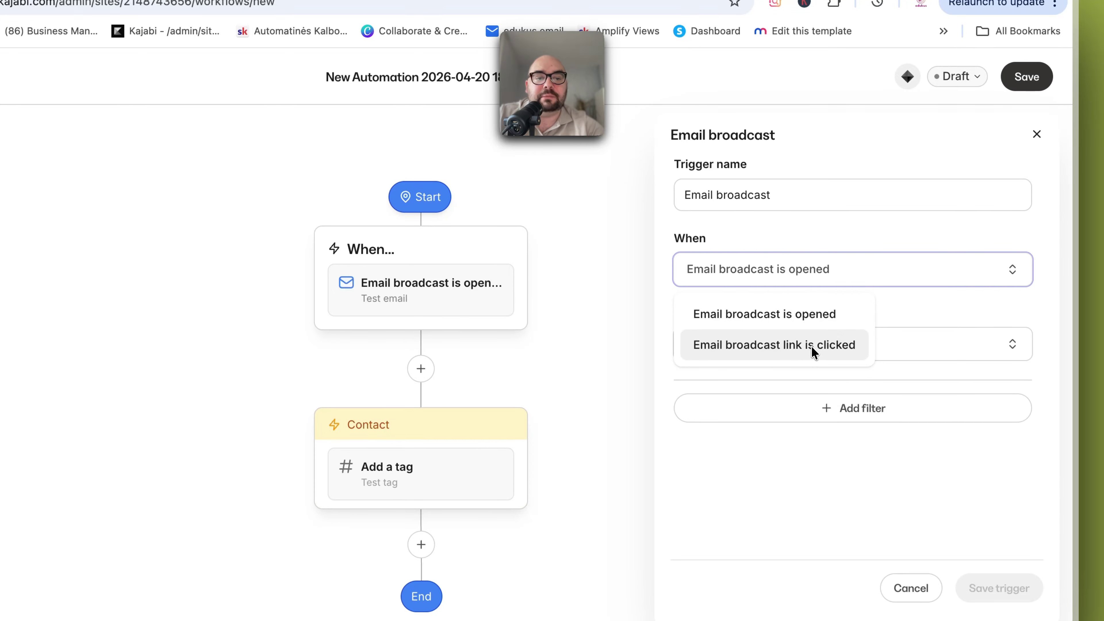
click(831, 348)
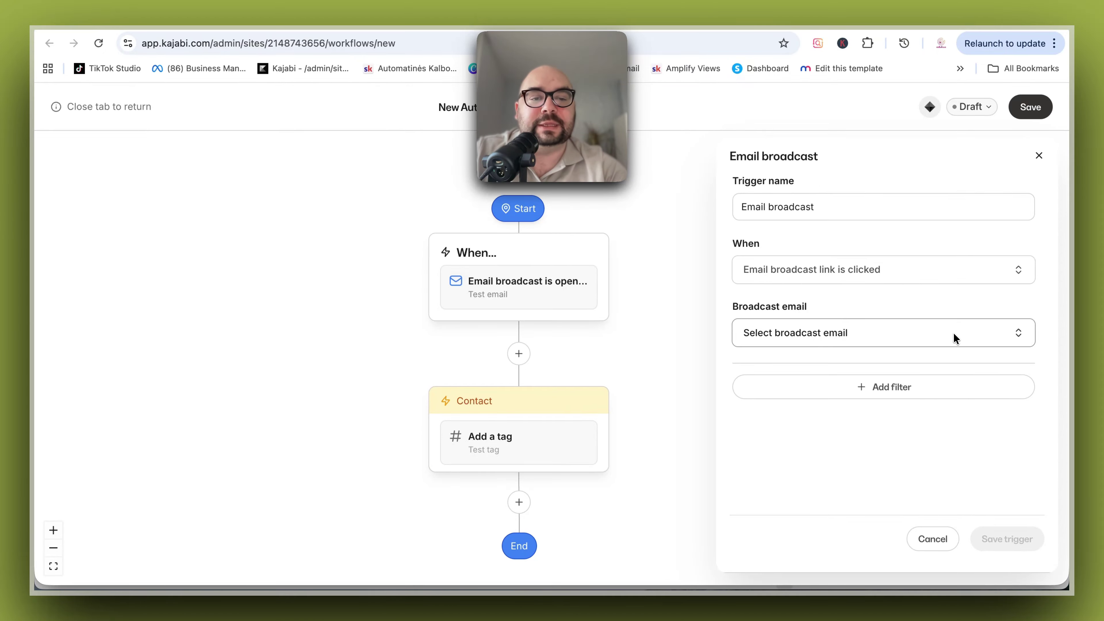
click(953, 335)
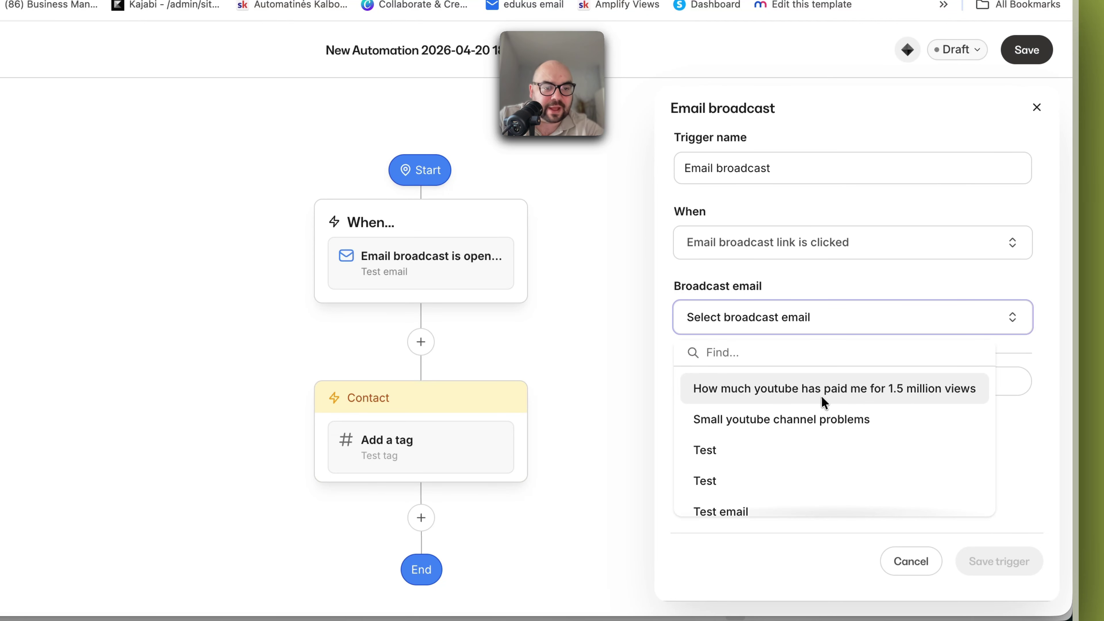
click(832, 388)
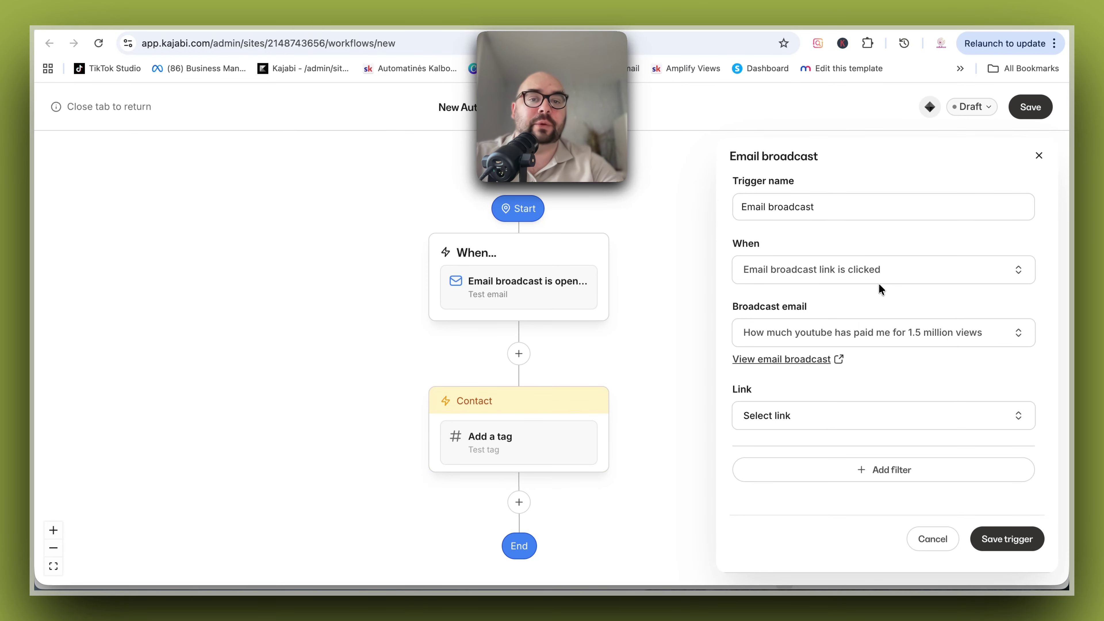
Set the trigger's link to the youtu.be video URL and save the trigger.
mouse_move(547, 250)
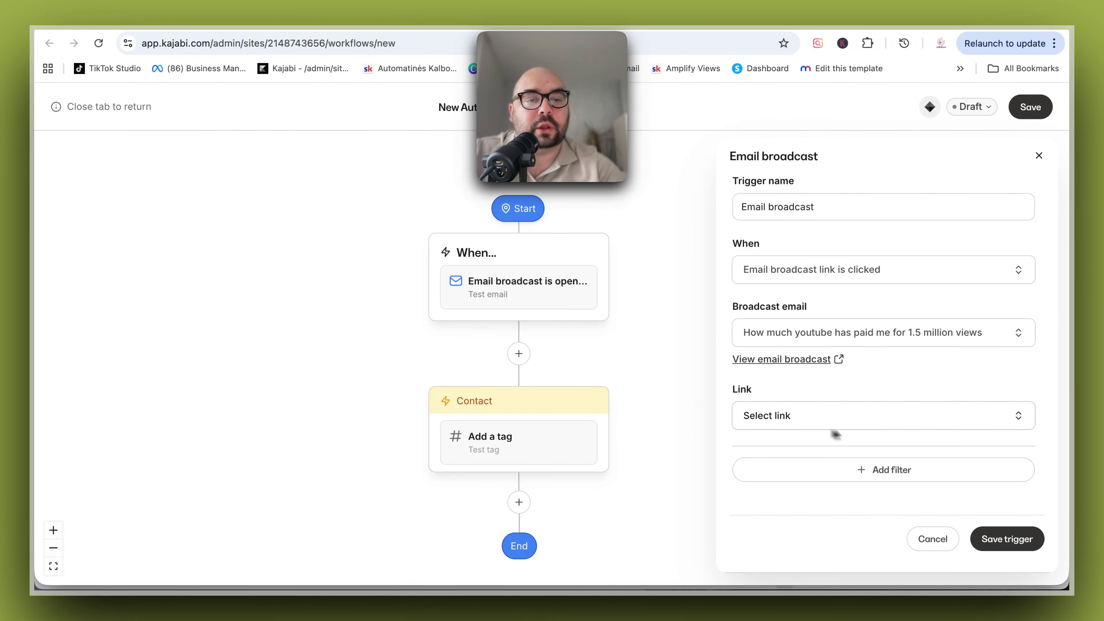
click(900, 416)
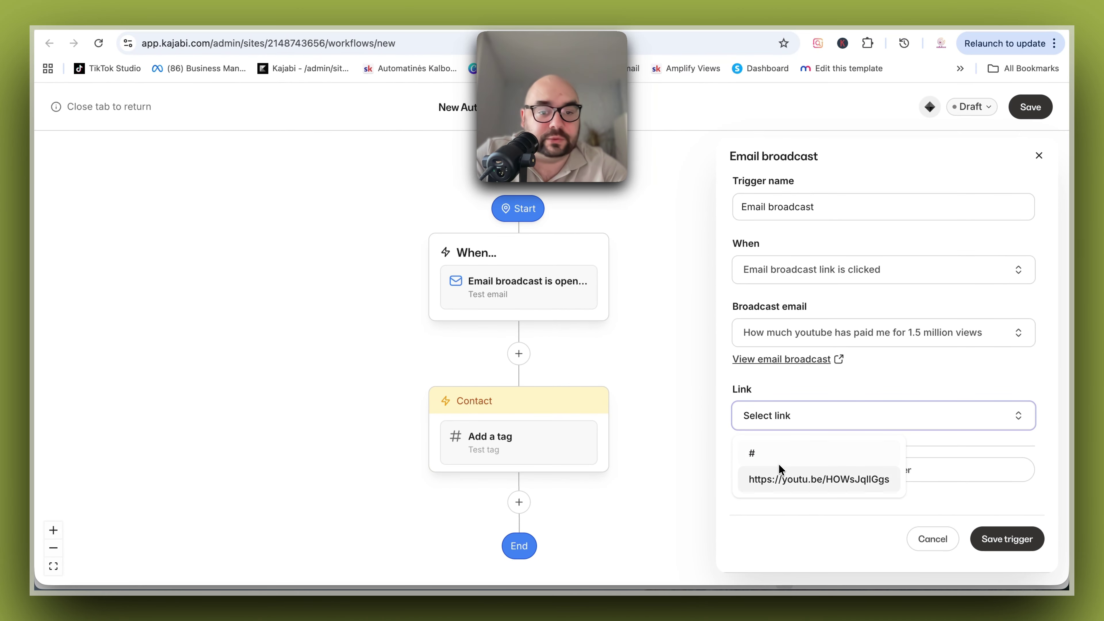
click(802, 479)
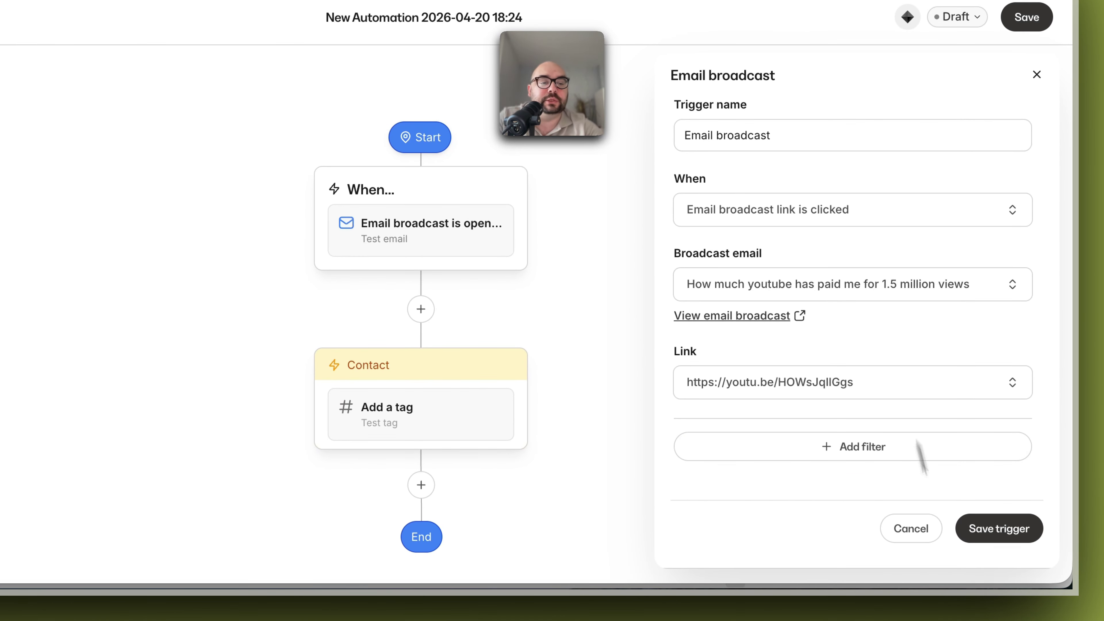
click(1017, 528)
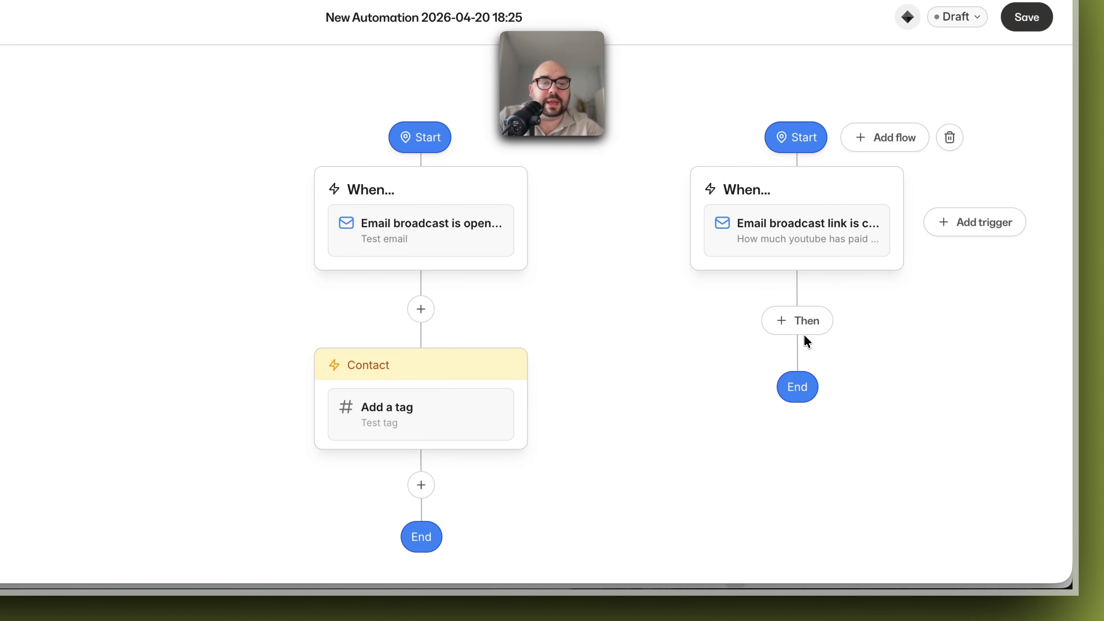
Review the available actions and save an "Add a tag" action with Test tag after the link-click trigger.
click(784, 322)
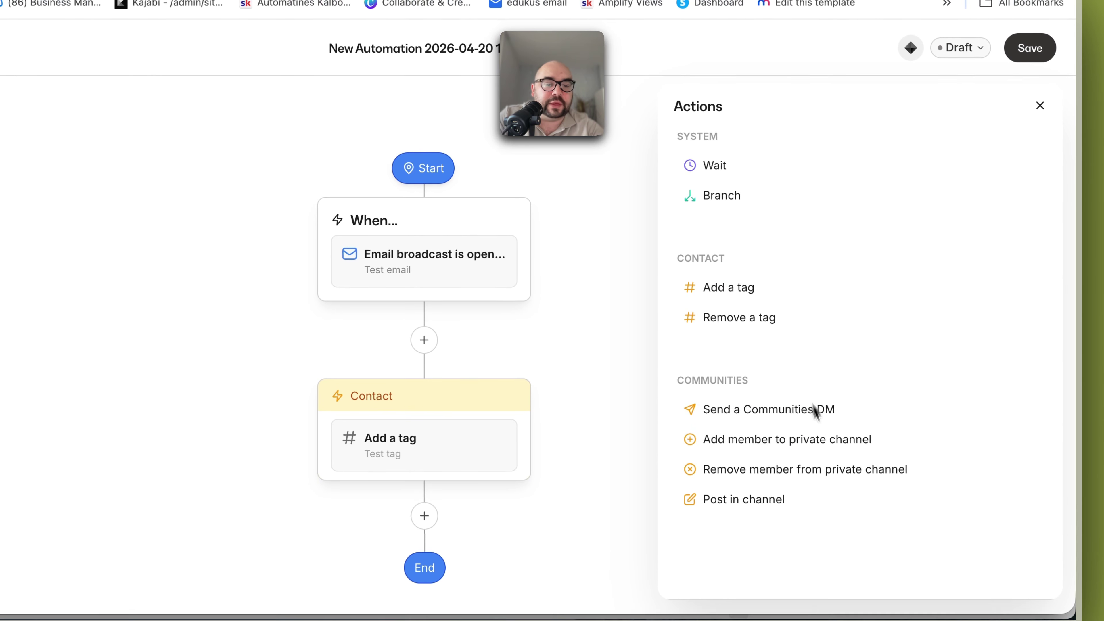
scroll(816, 411, down, 5)
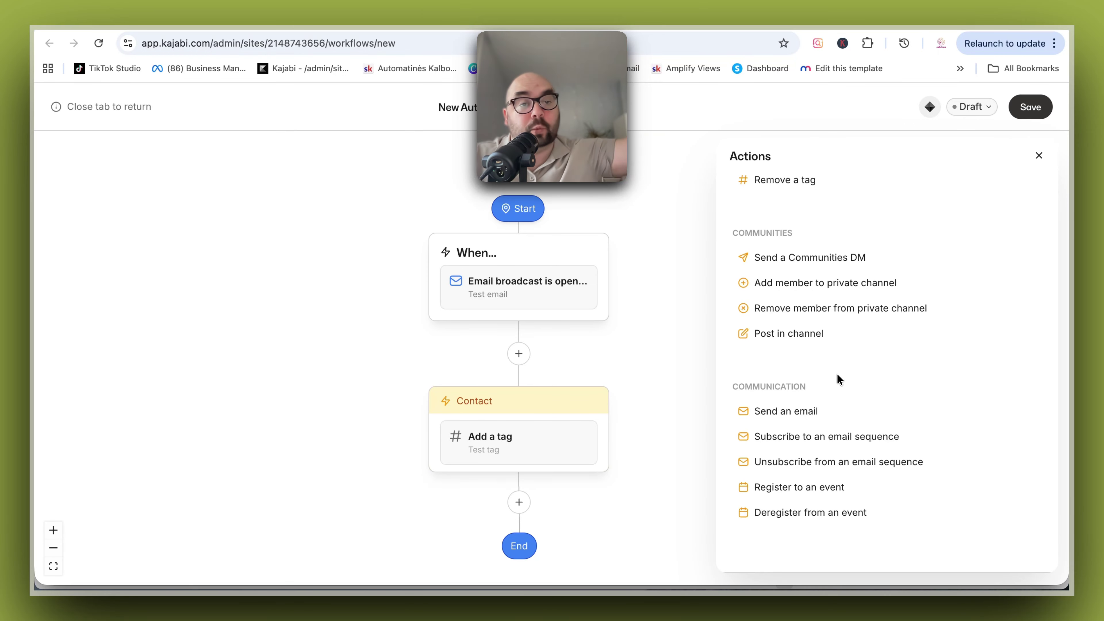
scroll(838, 376, down, 5)
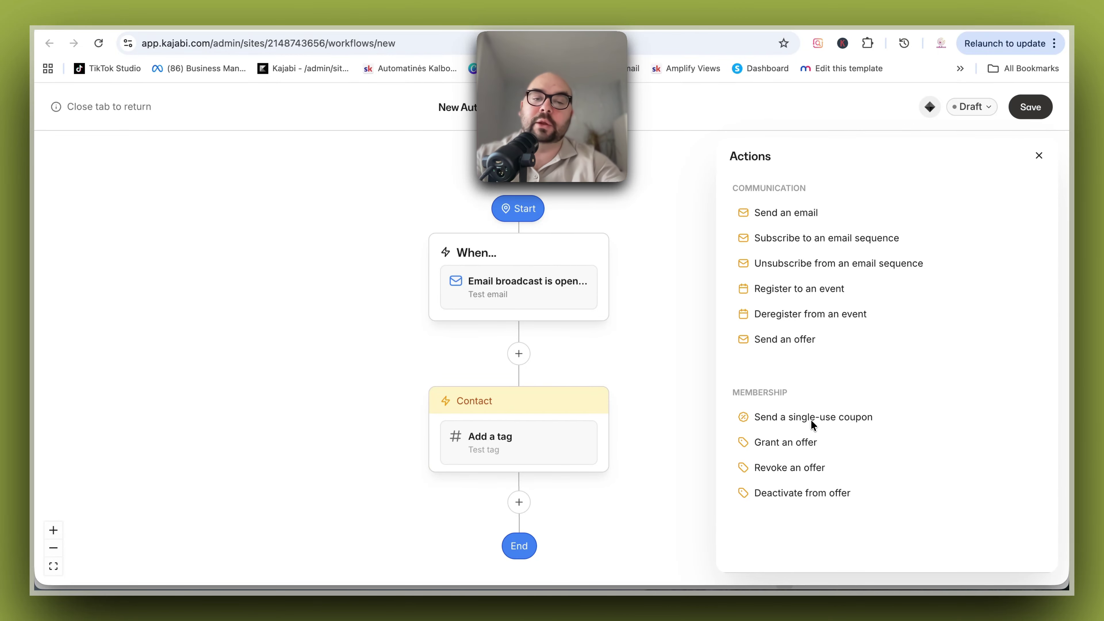
scroll(813, 353, up, 5)
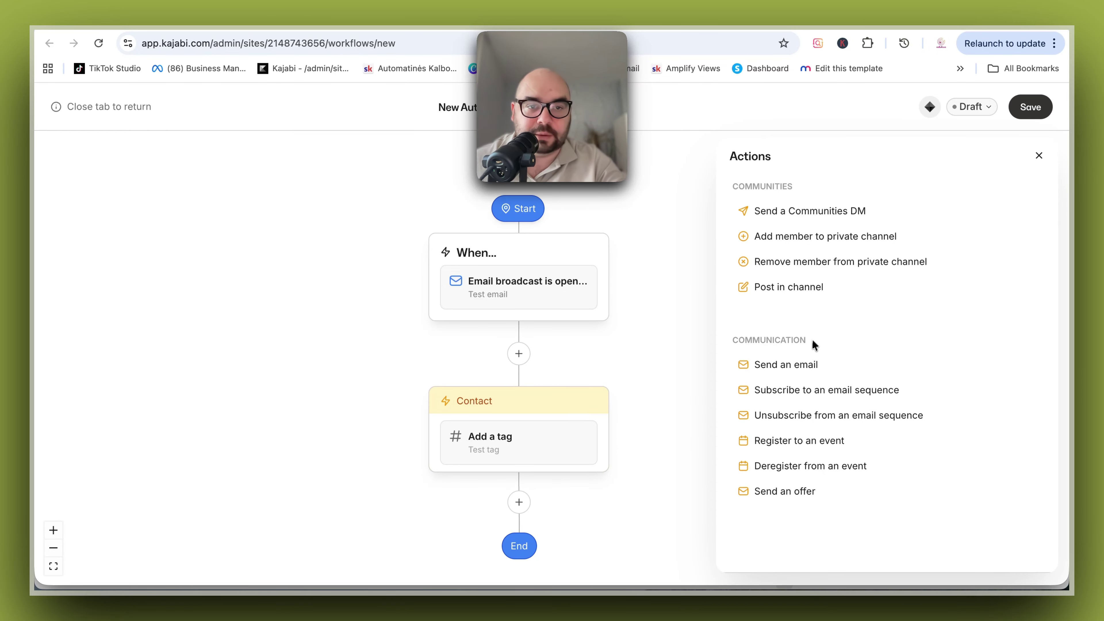
scroll(818, 315, up, 3)
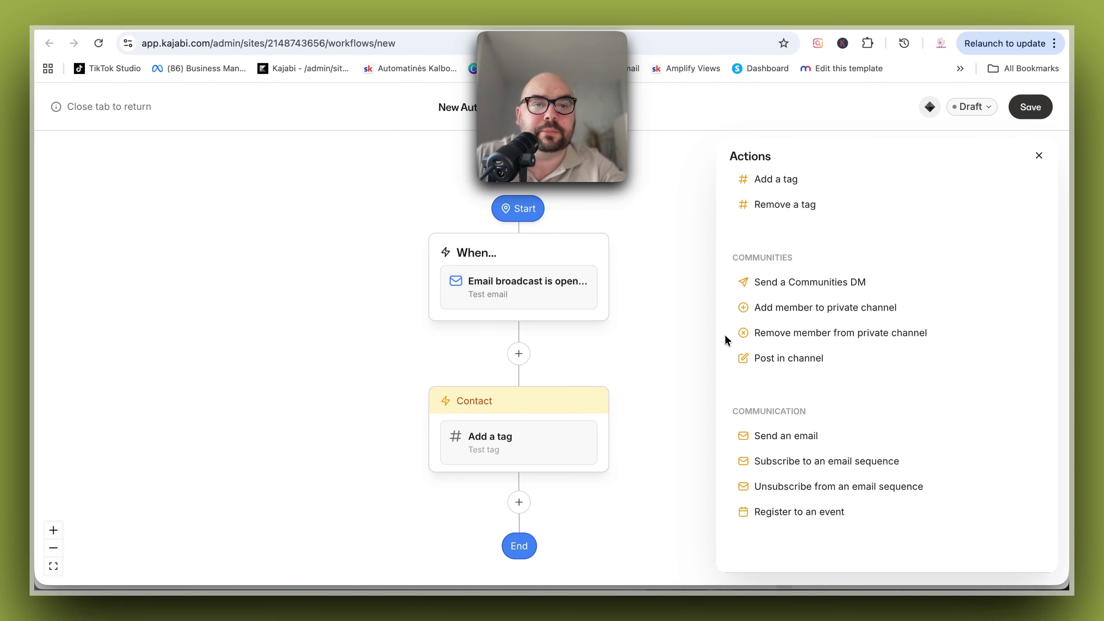
scroll(782, 300, up, 3)
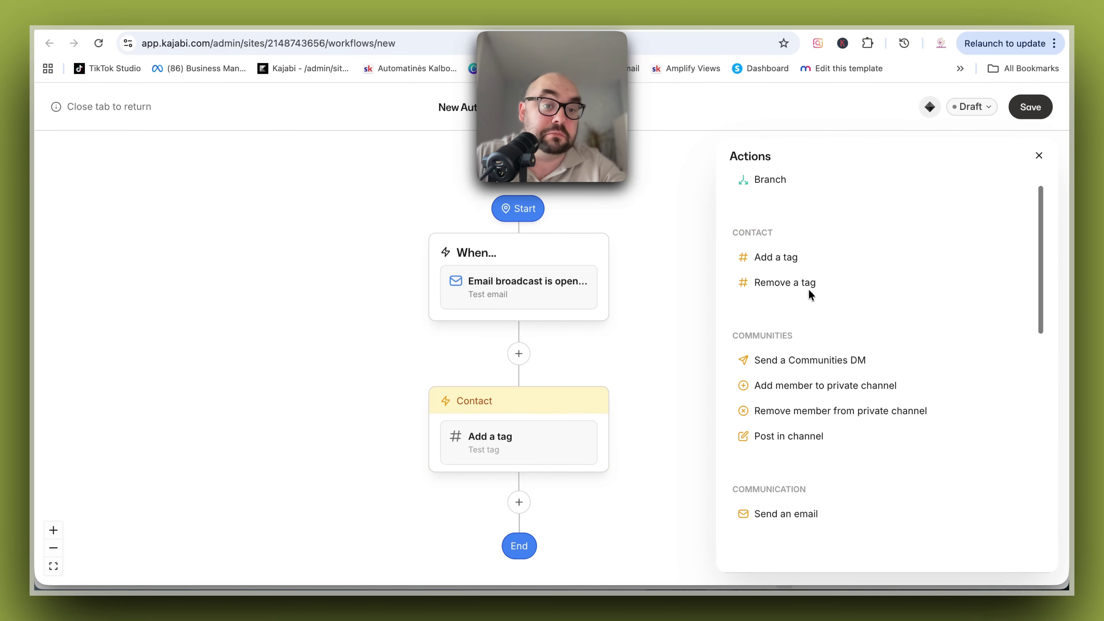
click(779, 257)
click(842, 264)
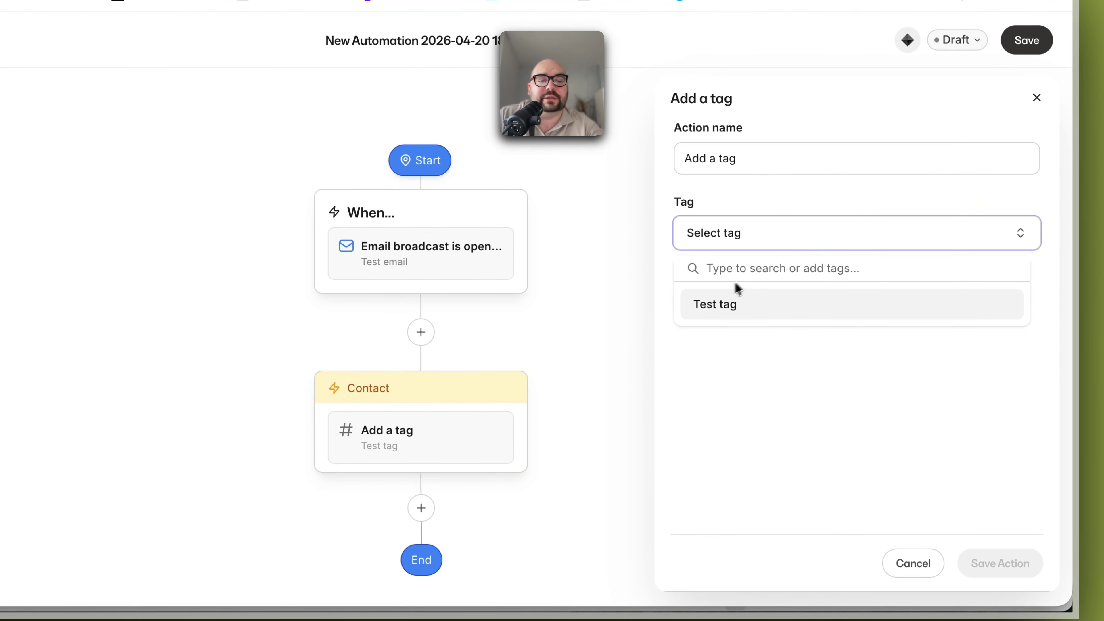
click(723, 307)
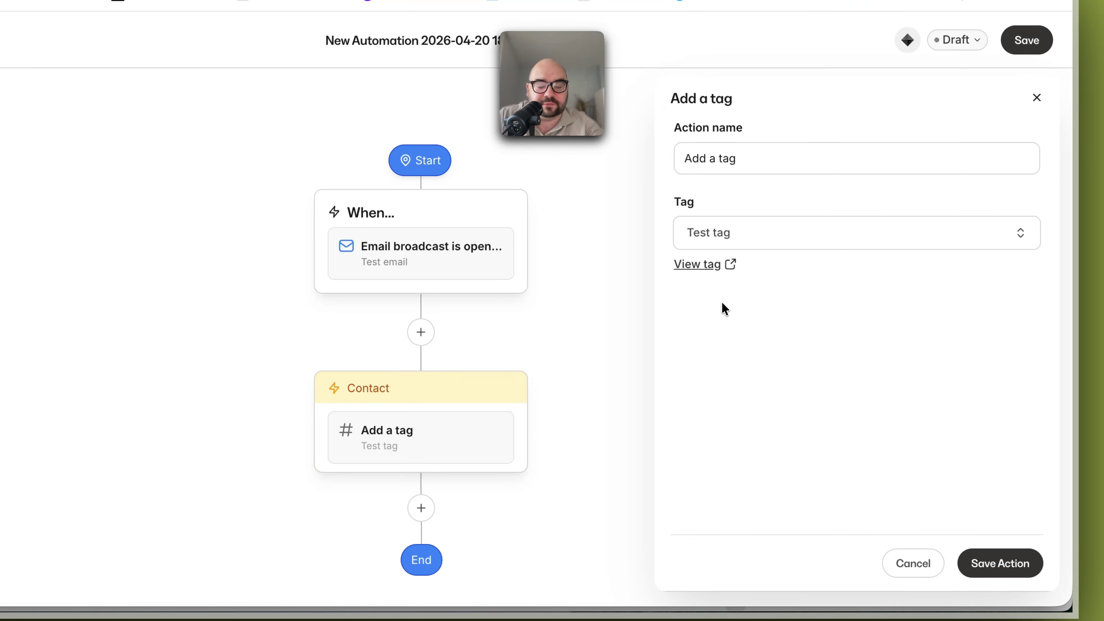
click(997, 565)
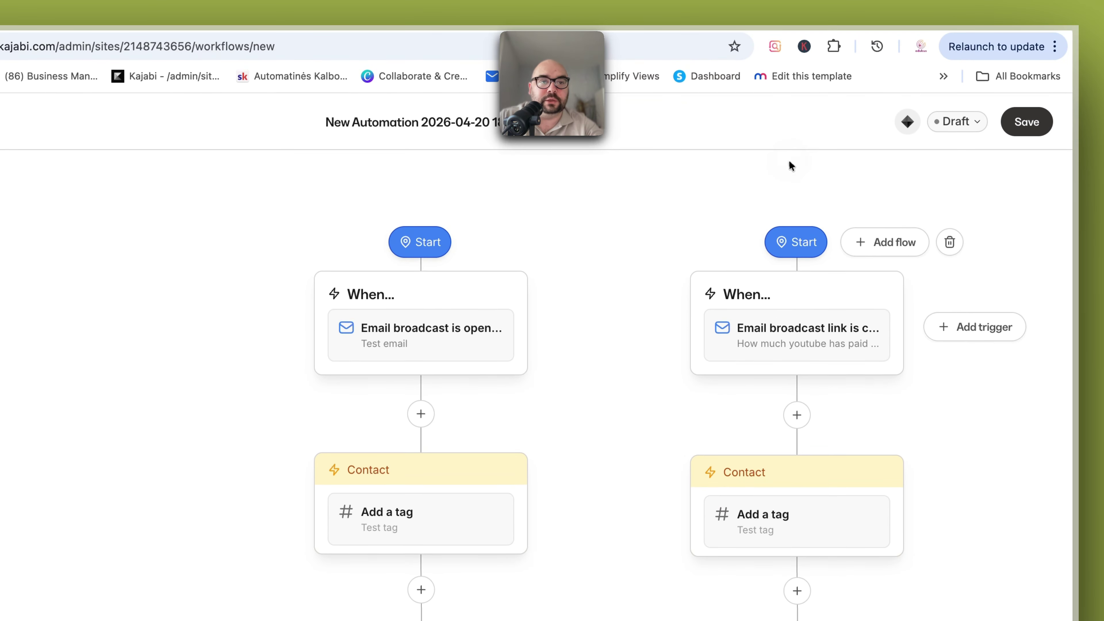
Save the automation and open the tag management page for contacts.
click(1037, 128)
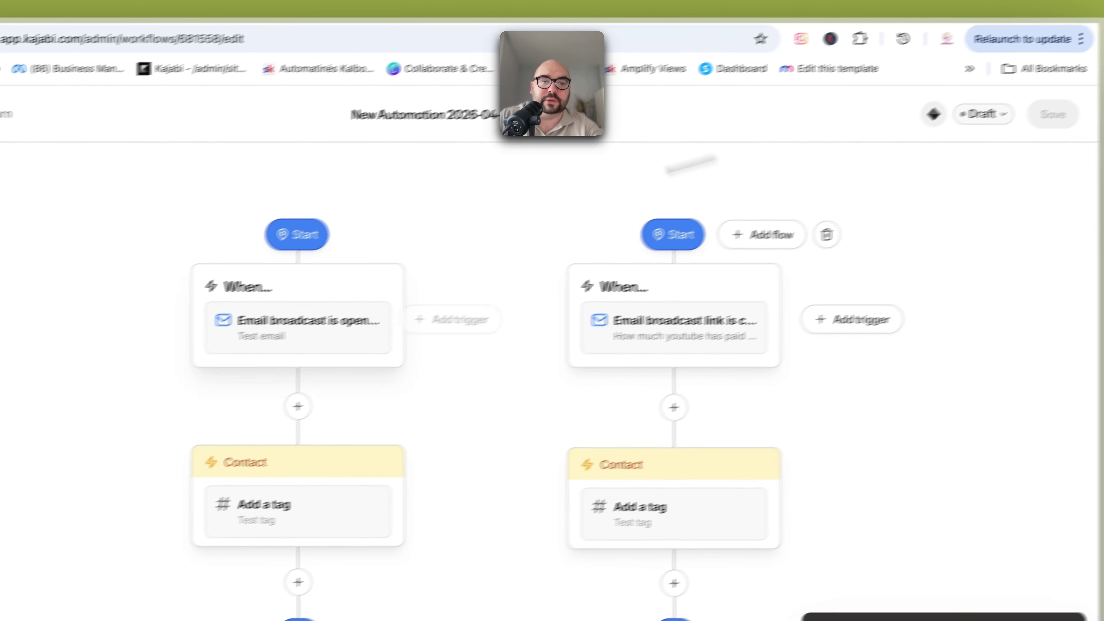
click(821, 13)
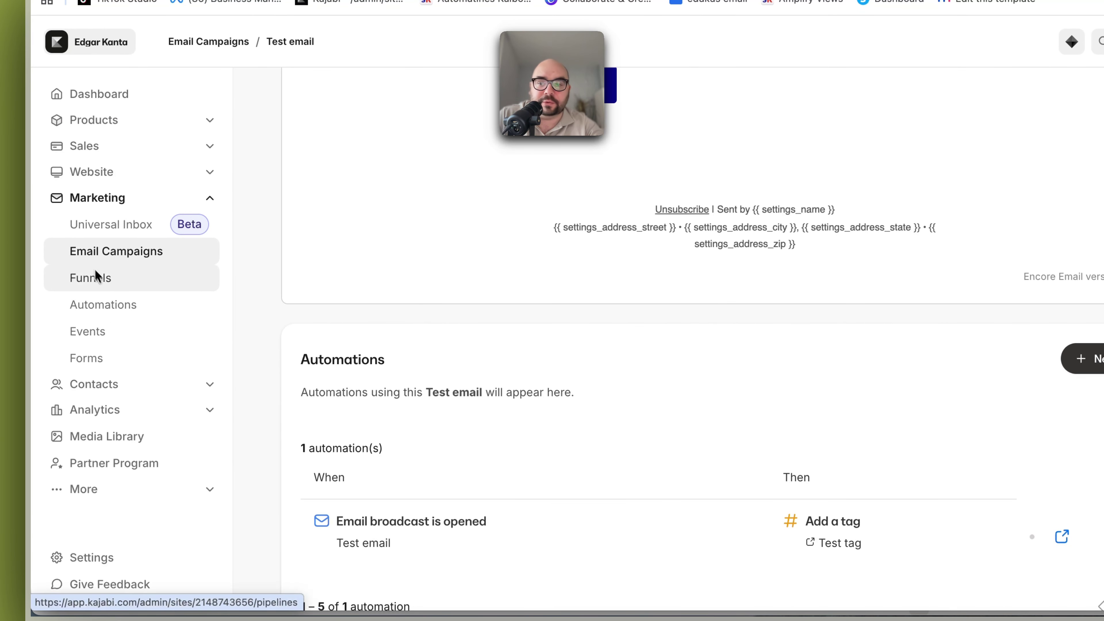
click(109, 386)
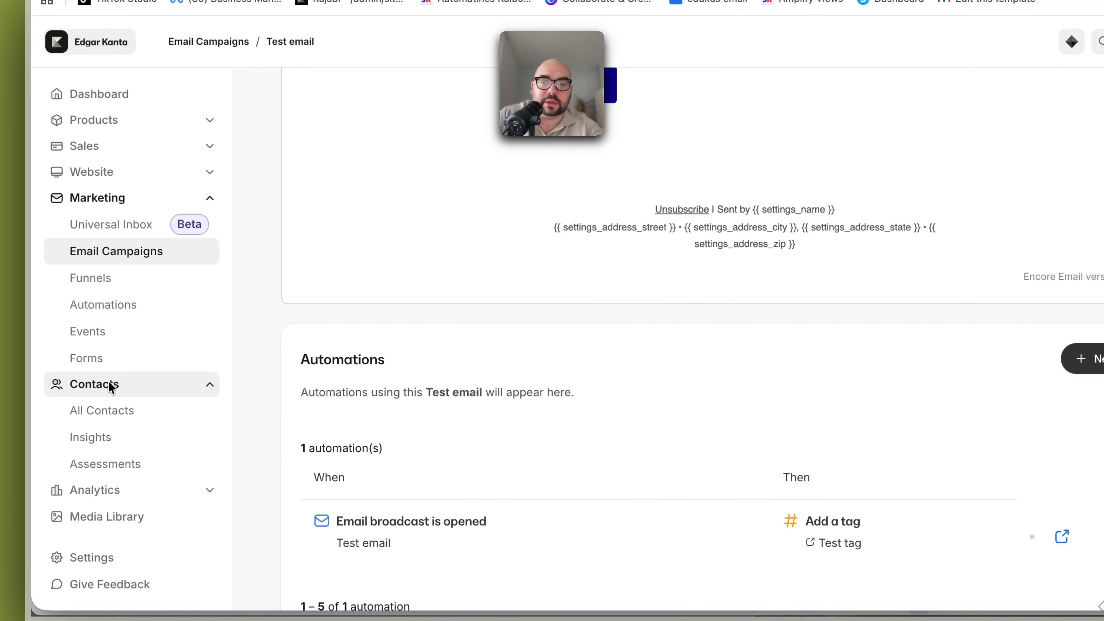
click(103, 407)
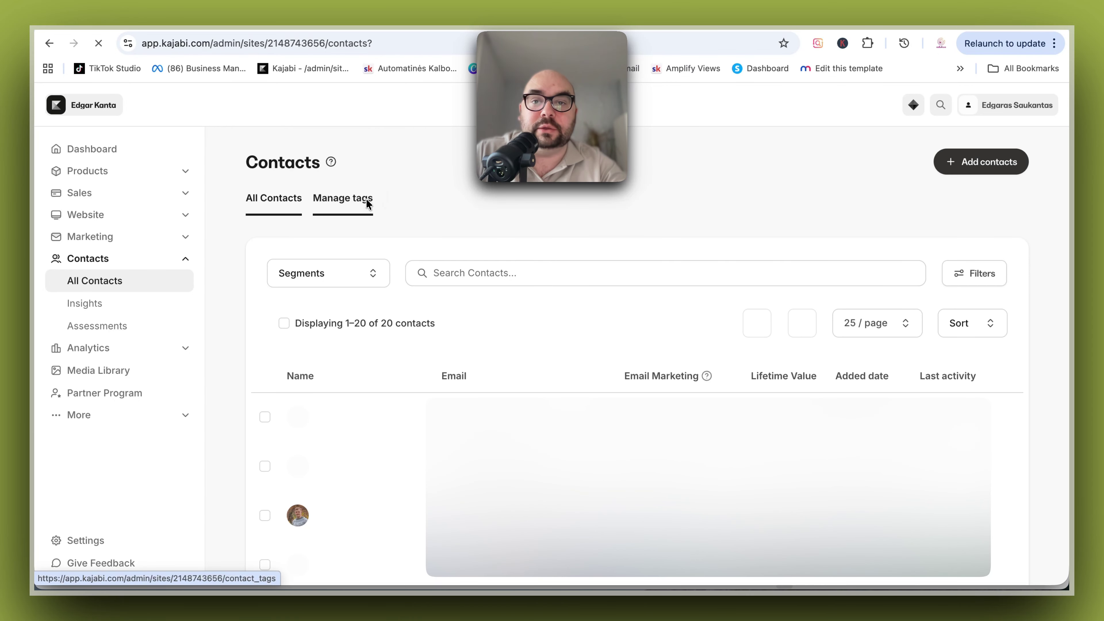
click(358, 194)
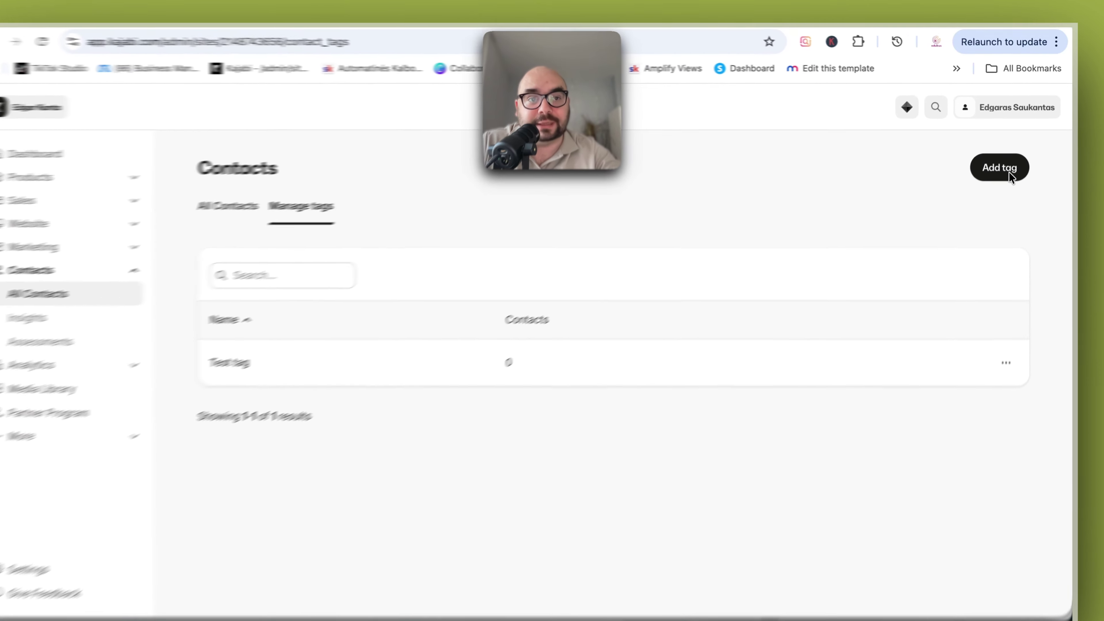
Create a new contact tag named "Click to my video nr.3" and save it.
click(1010, 177)
click(518, 276)
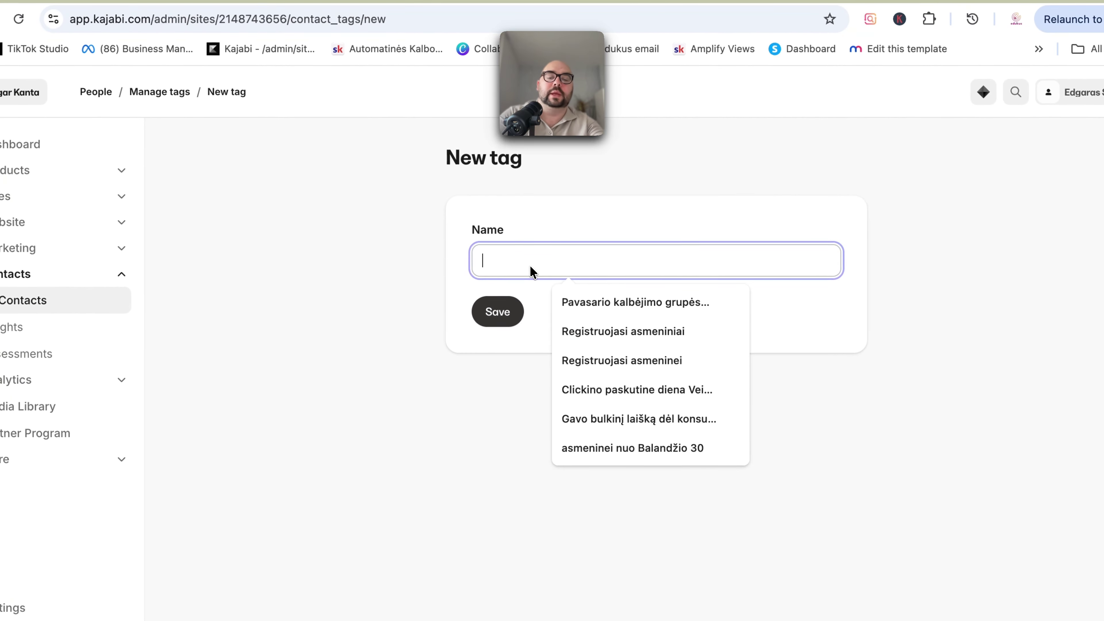
text(Click to my)
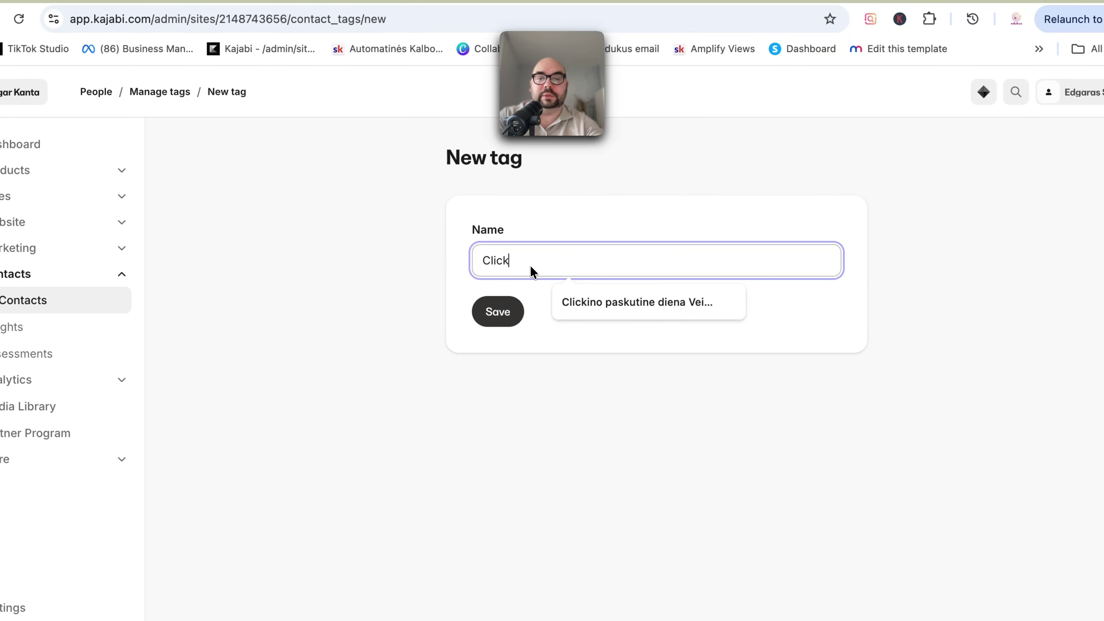
text( video)
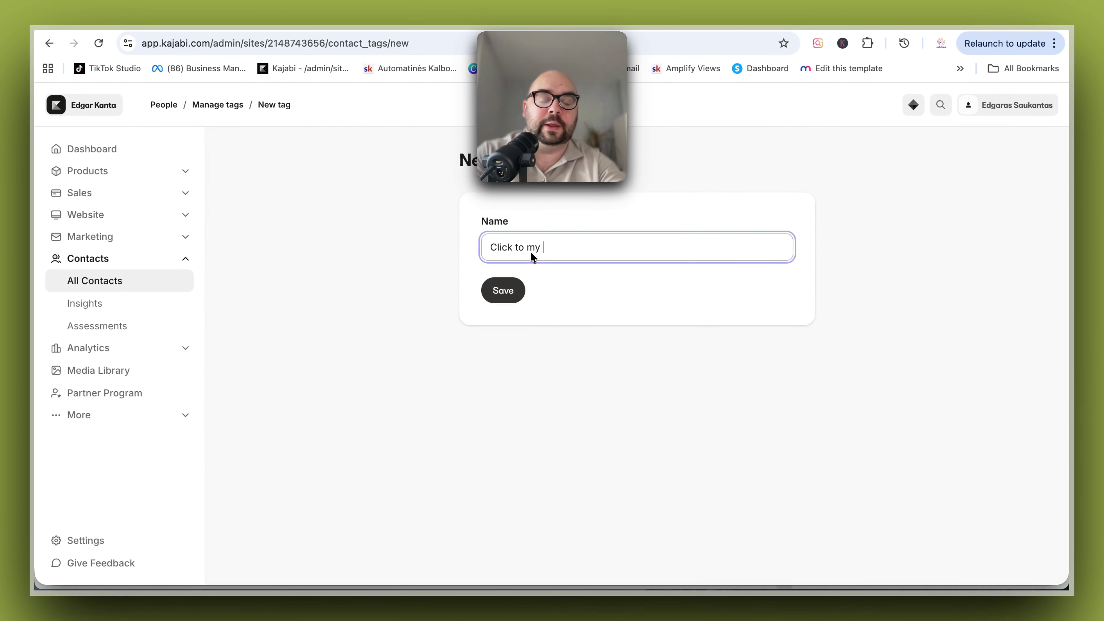
text( nr. ę)
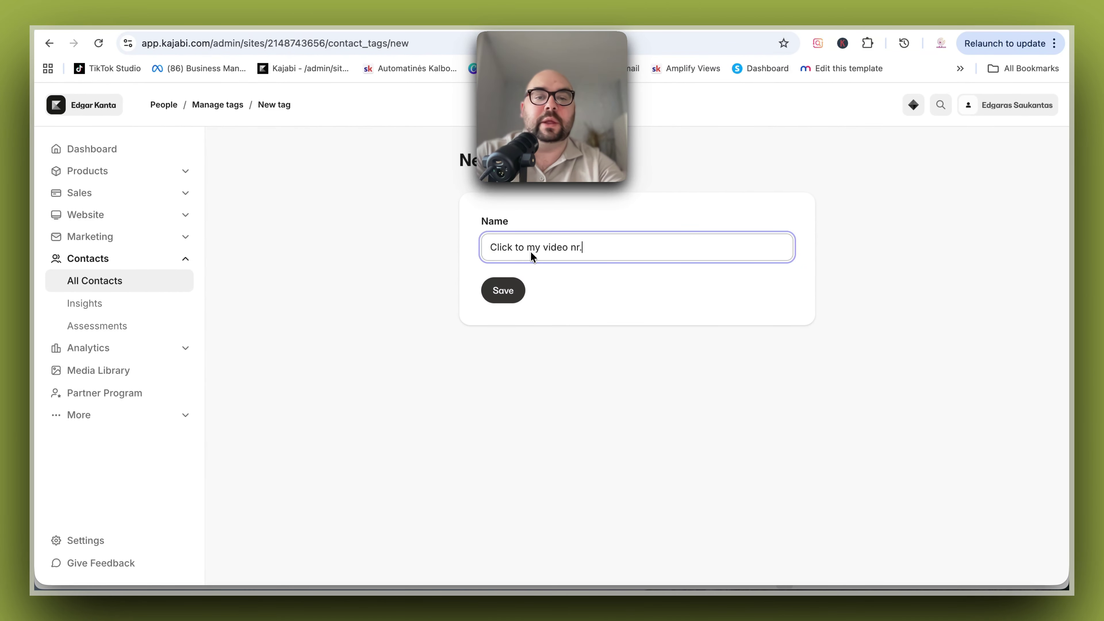
key(BackSpace)
key(BackSpace)
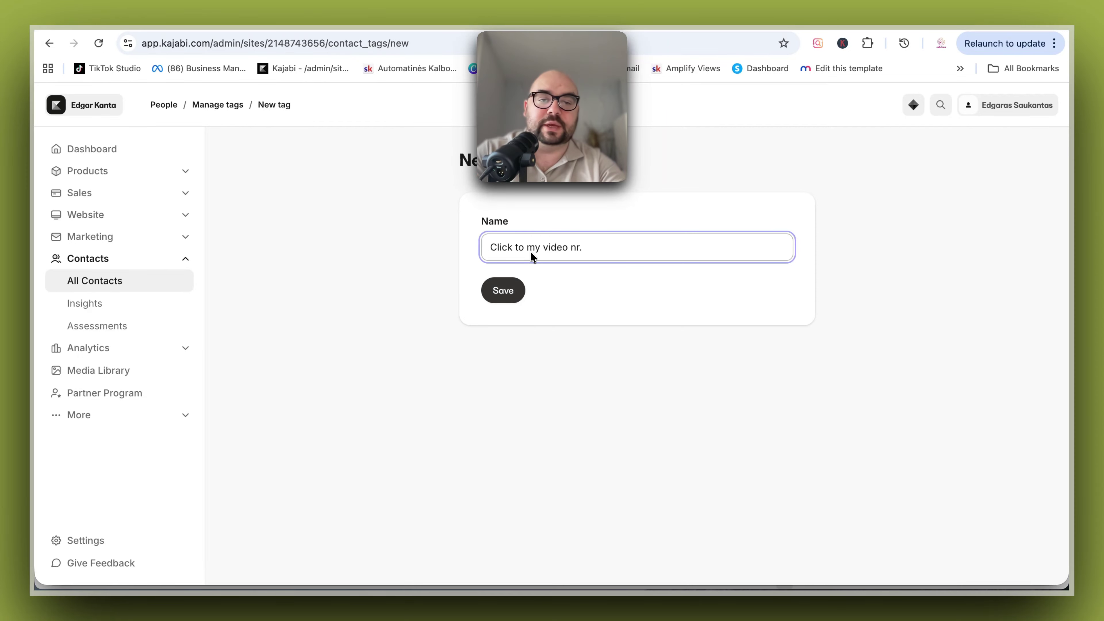
text(3)
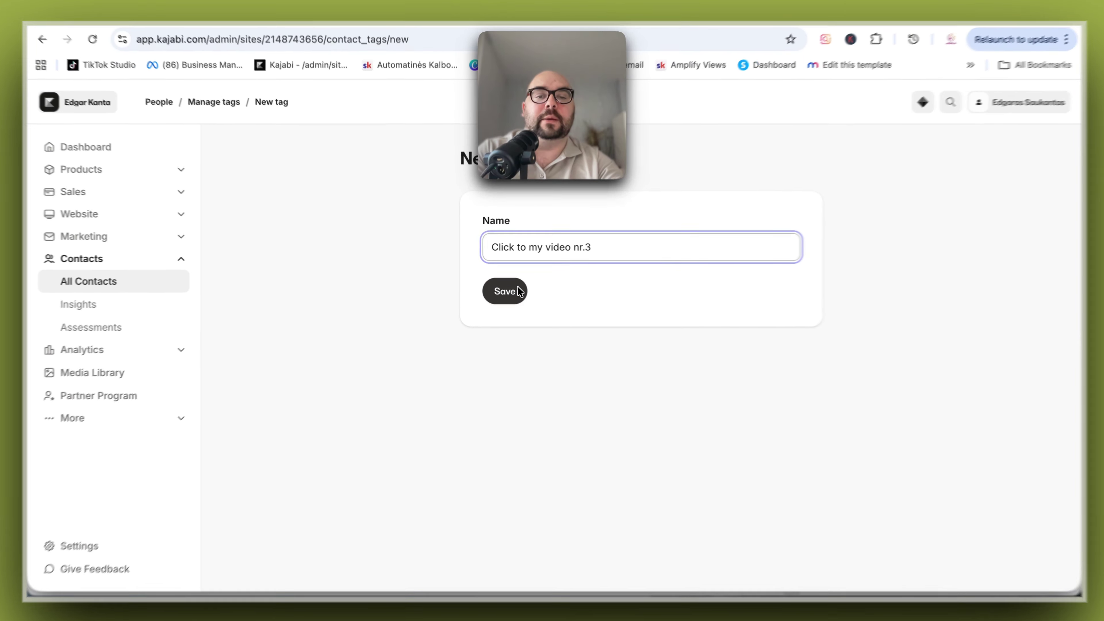
click(515, 289)
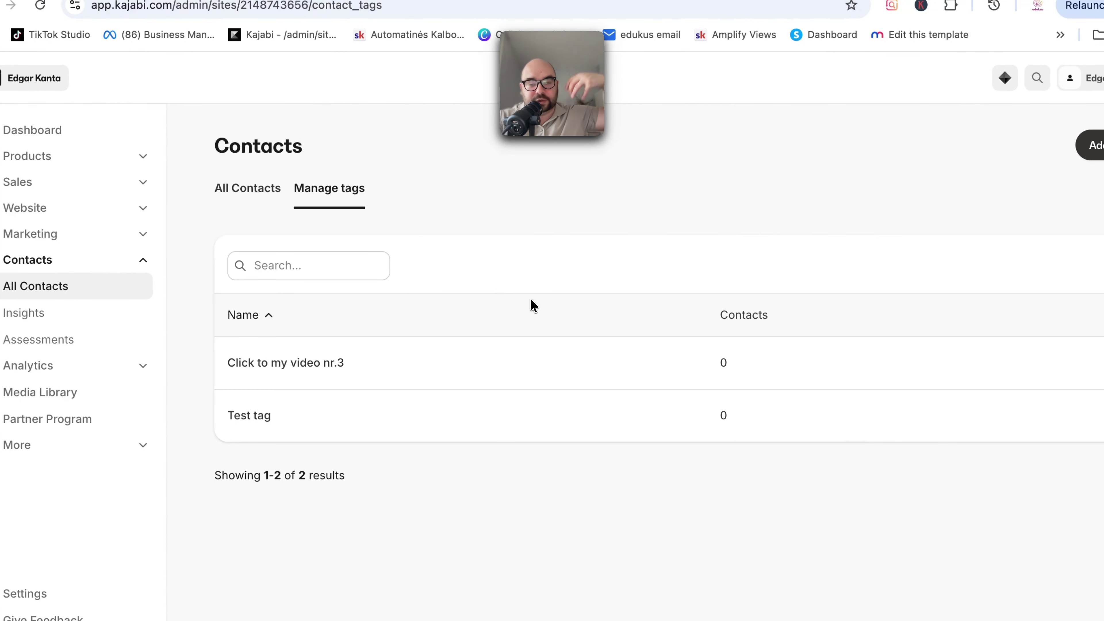